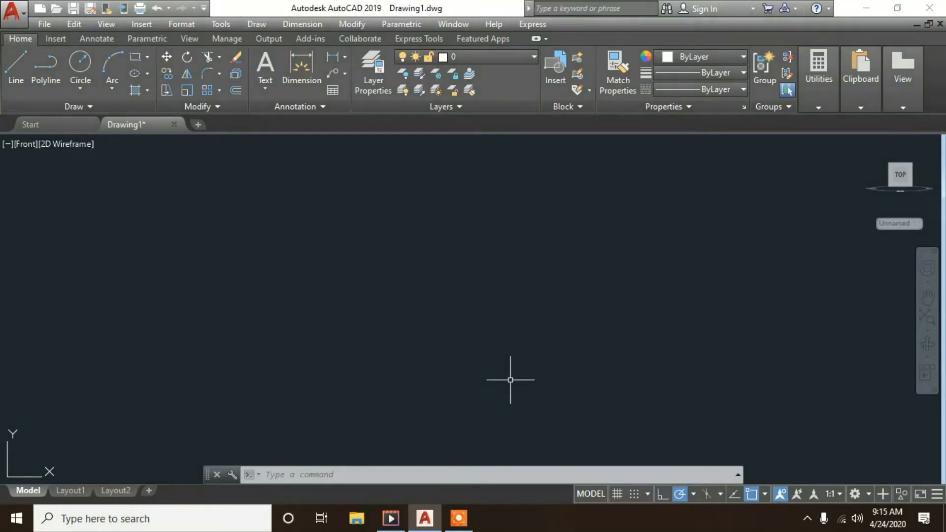
left_click(220, 90)
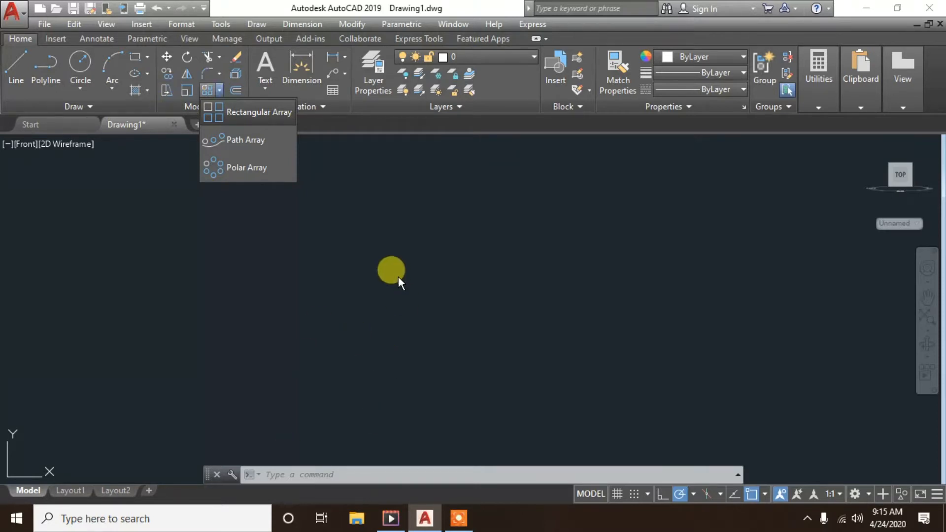
left_click(400, 220)
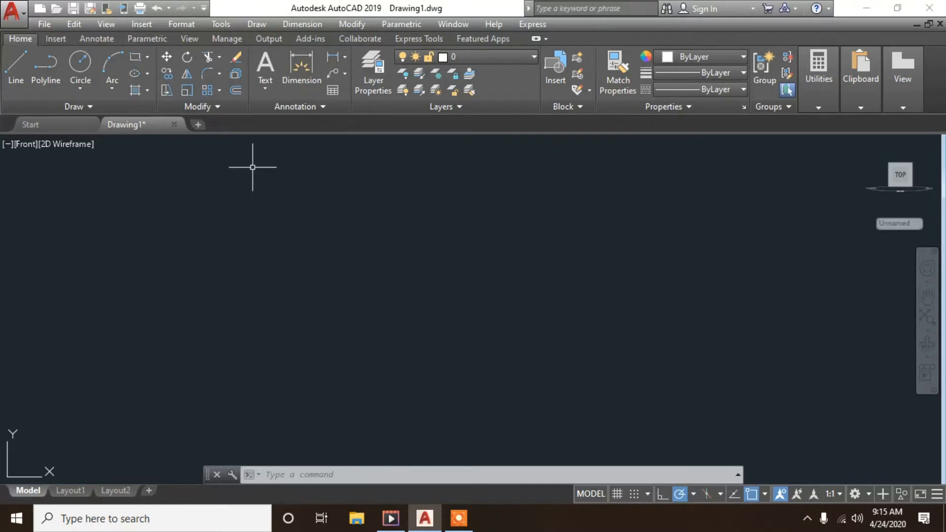
left_click(220, 88)
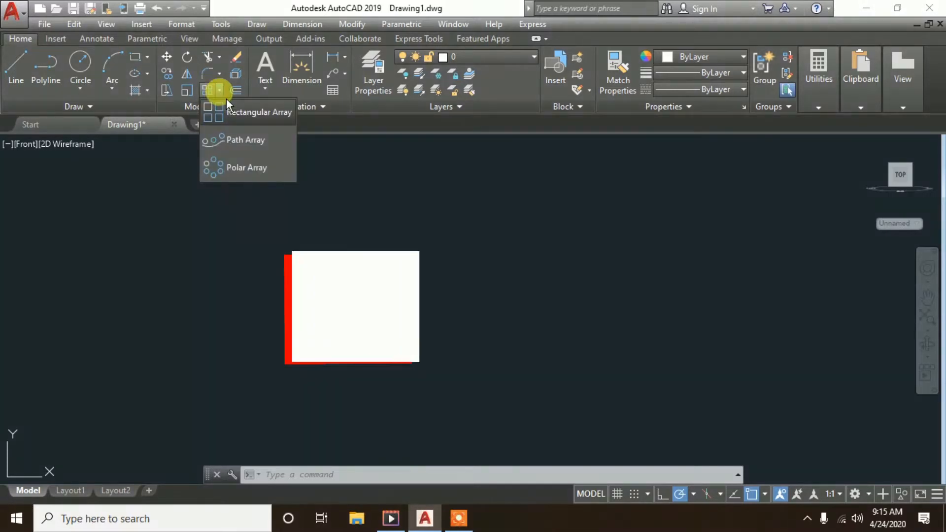
left_click(256, 113)
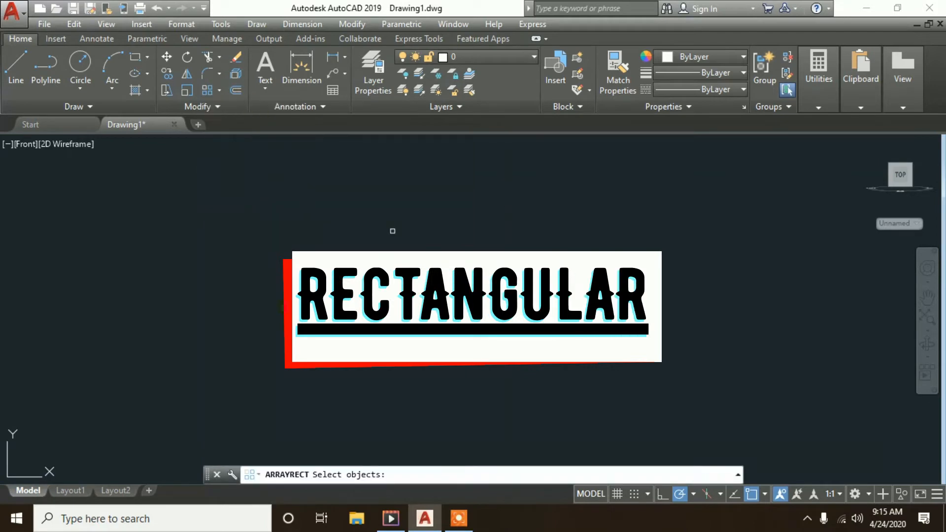
key("Escape")
key("Escape")
key("Escape")
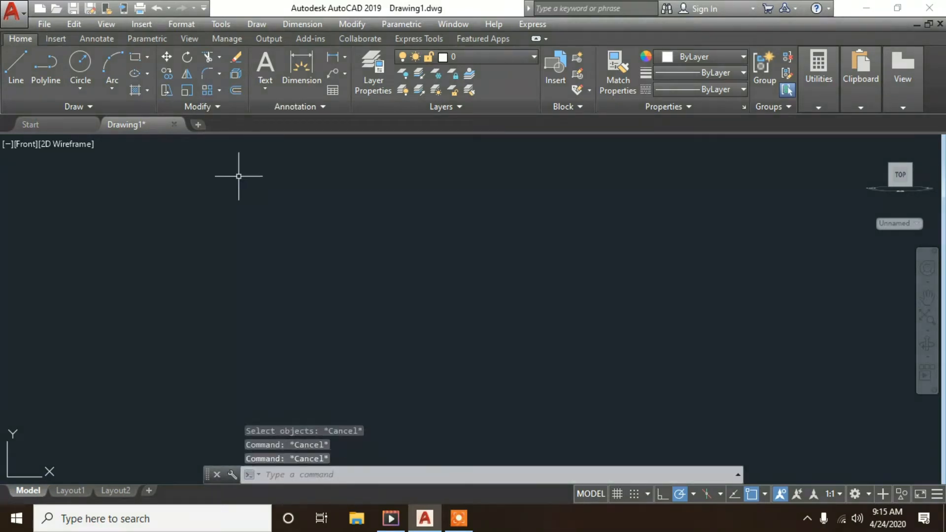
Try to draw a rectangle with length 10 and width 15 using the Dimensions option.
left_click(135, 57)
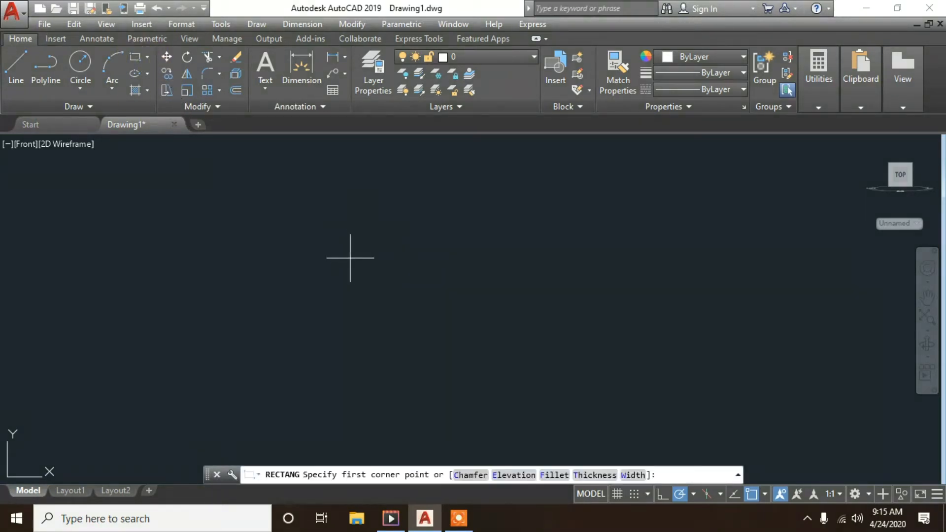
left_click(306, 282)
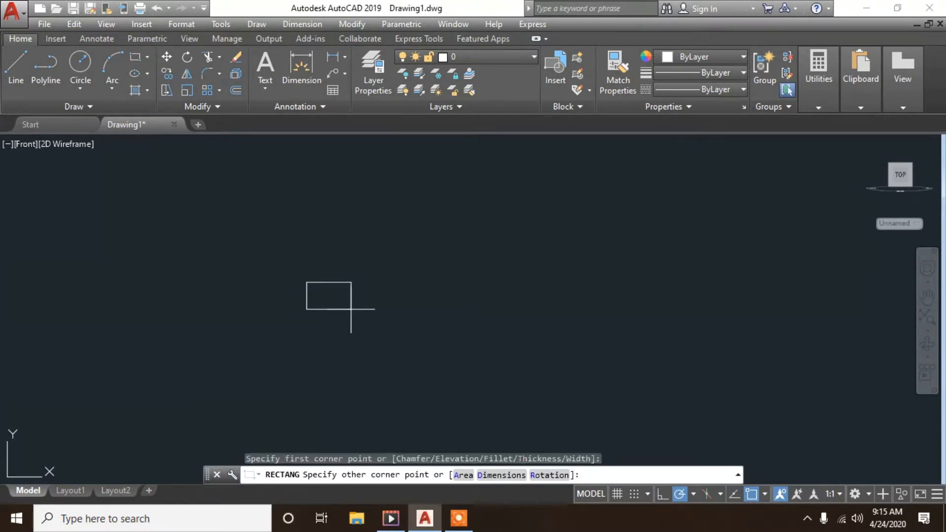
type("d")
key("Return")
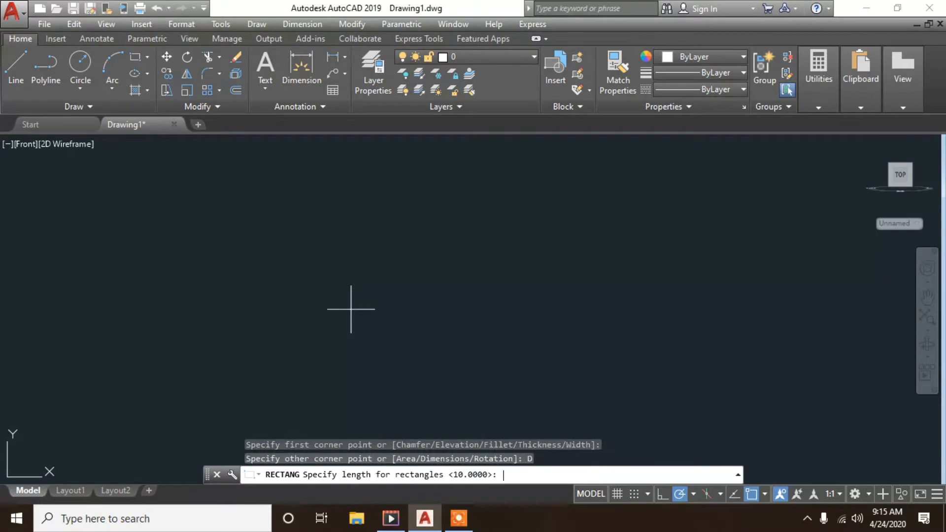
type("10")
key("Return")
type("15")
key("Return")
scroll(351, 309, "down", 10)
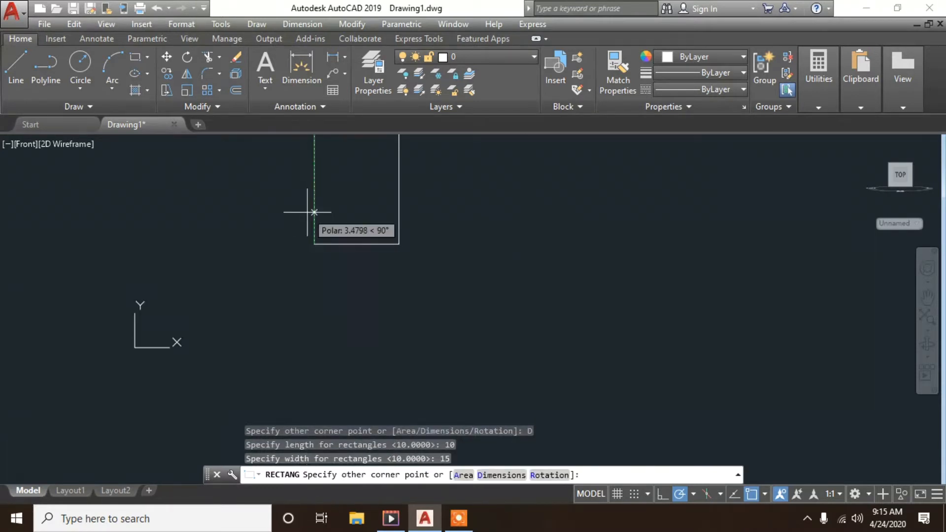
key("Escape")
scroll(306, 275, "up", 5)
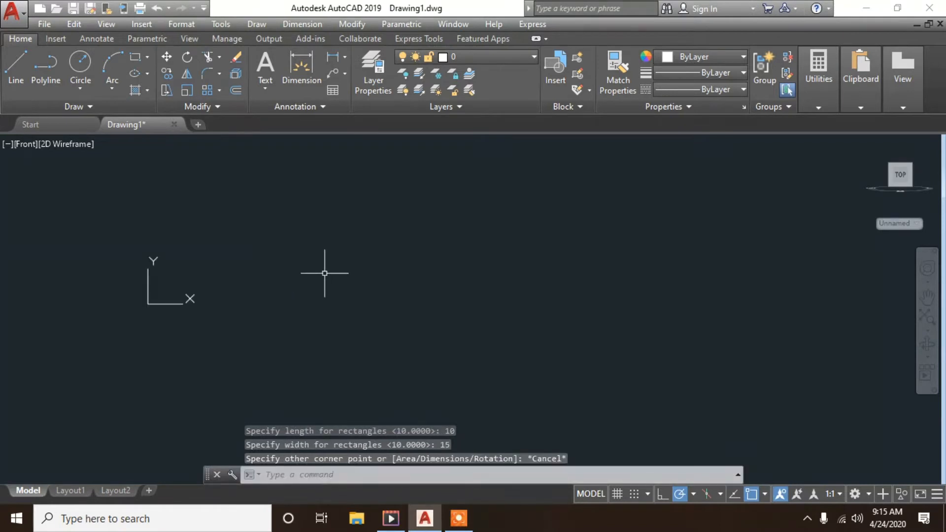
key("Escape")
key("Escape")
key("Escape")
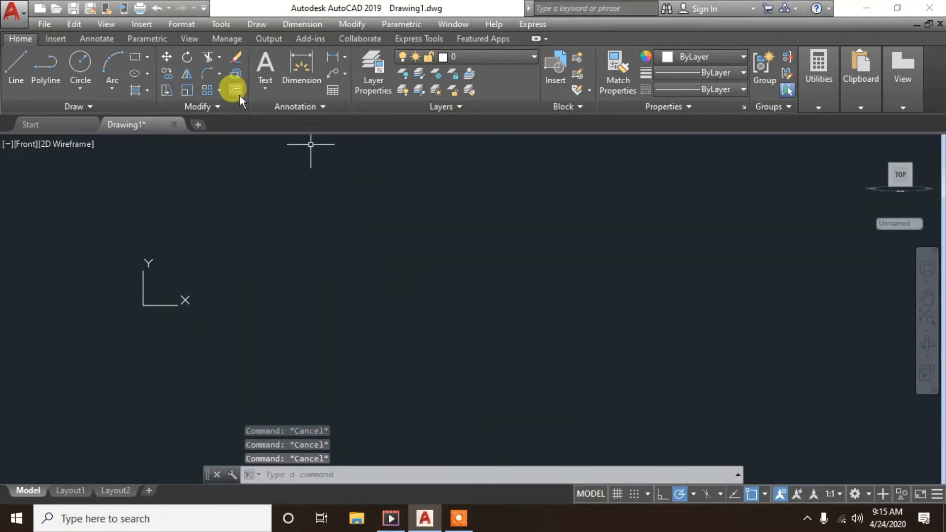
Try once more to draw a 10 by 15 rectangle by entering its dimensions.
left_click(131, 57)
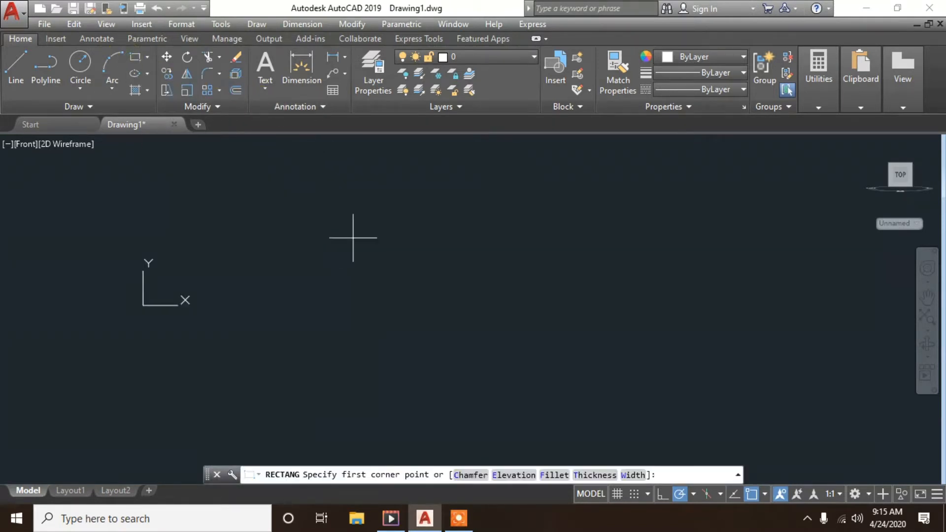
left_click(310, 236)
type("D")
key("Return")
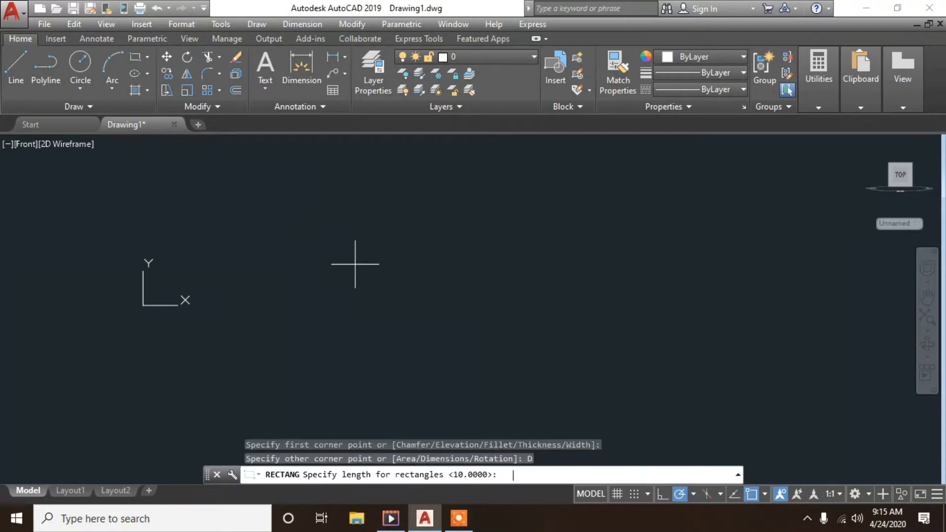
type("10")
key("Return")
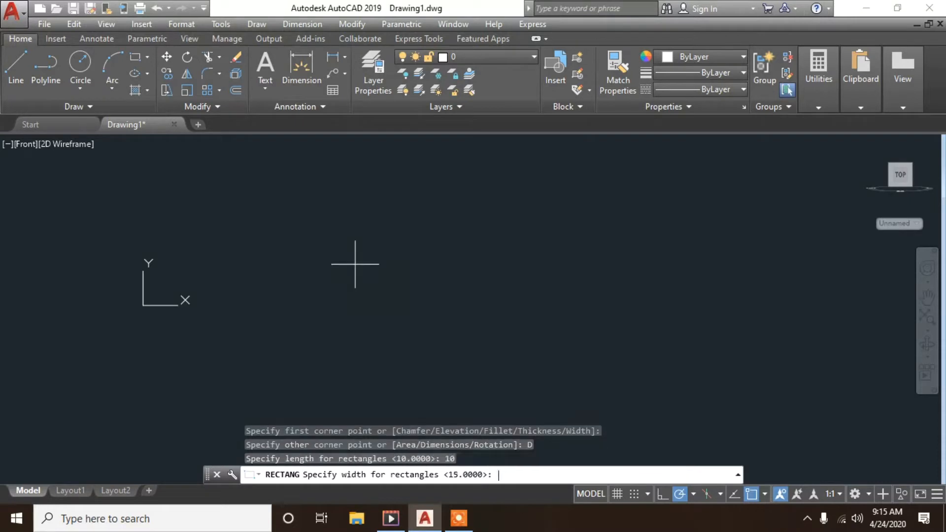
type("15")
key("Return")
key("Return")
scroll(375, 270, "down", 4)
scroll(375, 270, "up", 4)
scroll(376, 268, "down", 4)
scroll(369, 270, "up", 2)
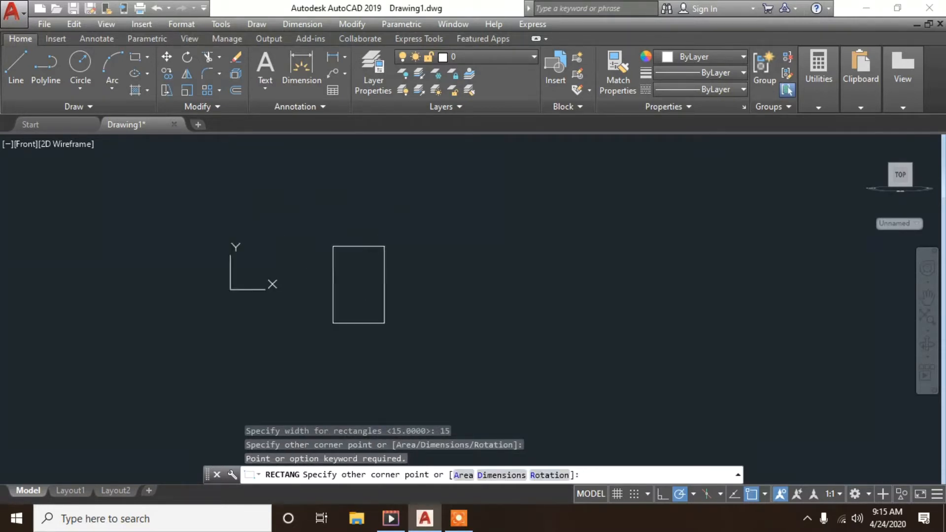
key("Escape")
key("Escape")
key("Escape")
key("Escape")
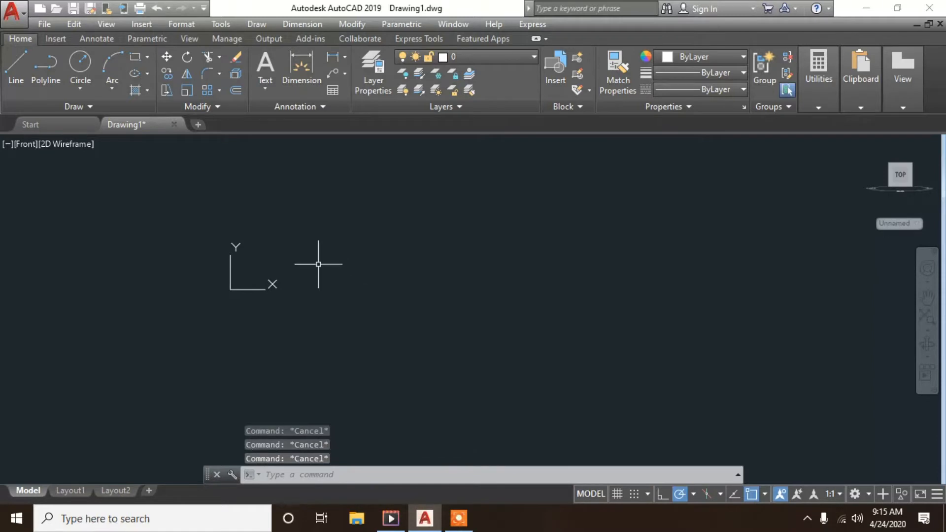
Draw an upright rectangle freehand by two corner points, on the positive X side of the UCS icon.
left_click(137, 60)
left_click(348, 245)
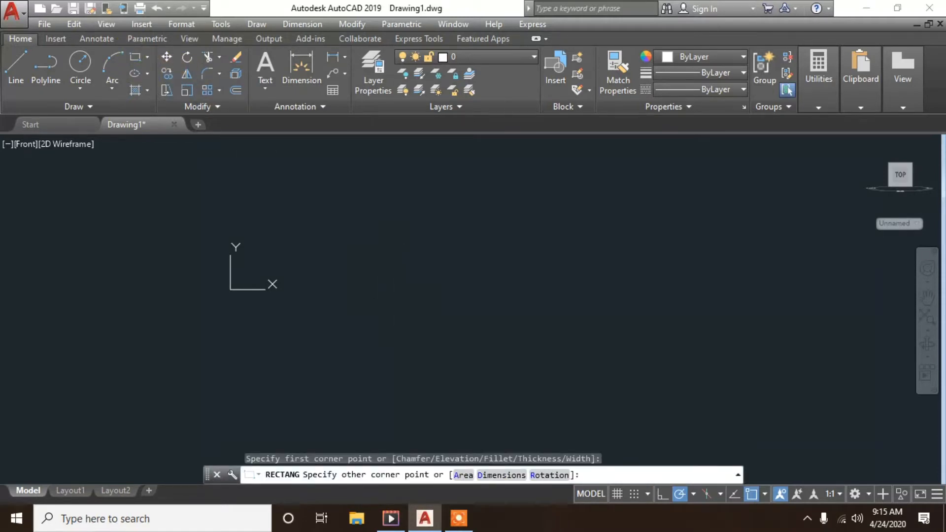
key("Escape")
key("Escape")
scroll(429, 264, "down", 3)
scroll(375, 275, "up", 5)
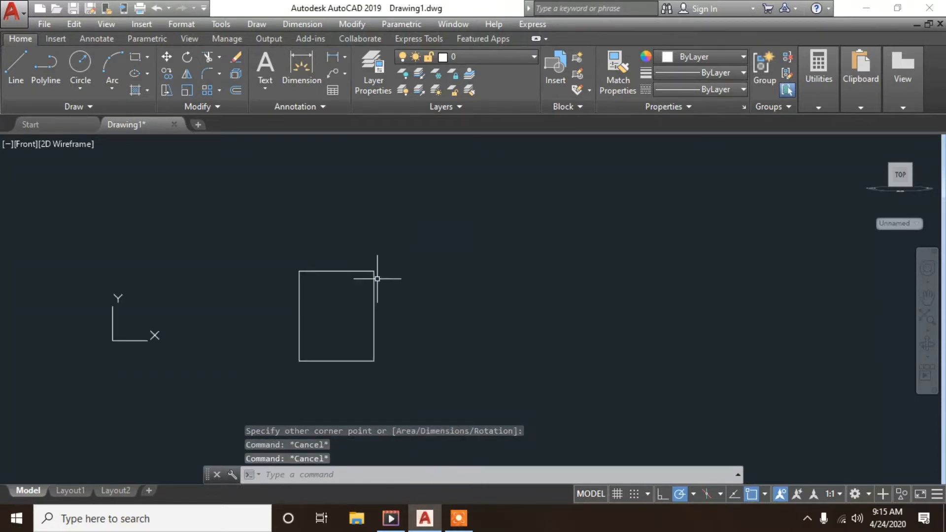
scroll(333, 242, "down", 2)
scroll(327, 268, "up", 2)
scroll(327, 266, "down", 2)
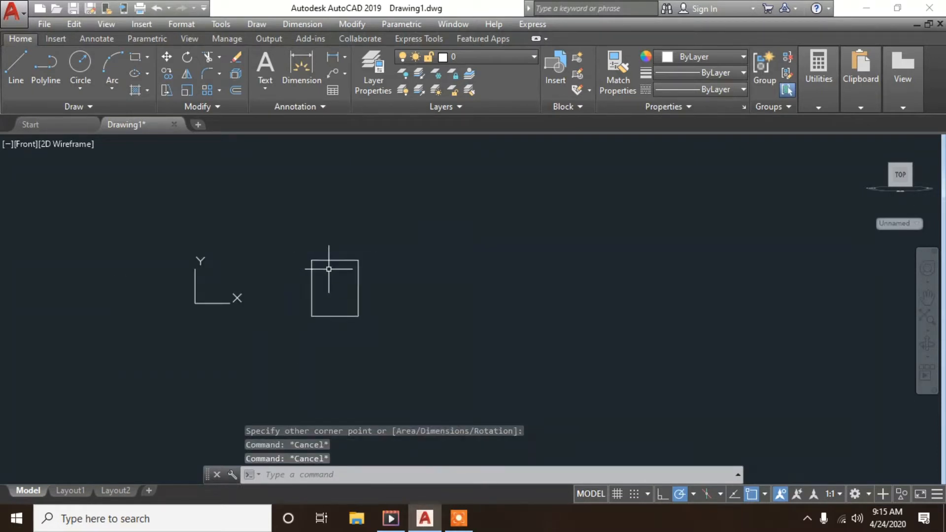
scroll(319, 312, "up", 2)
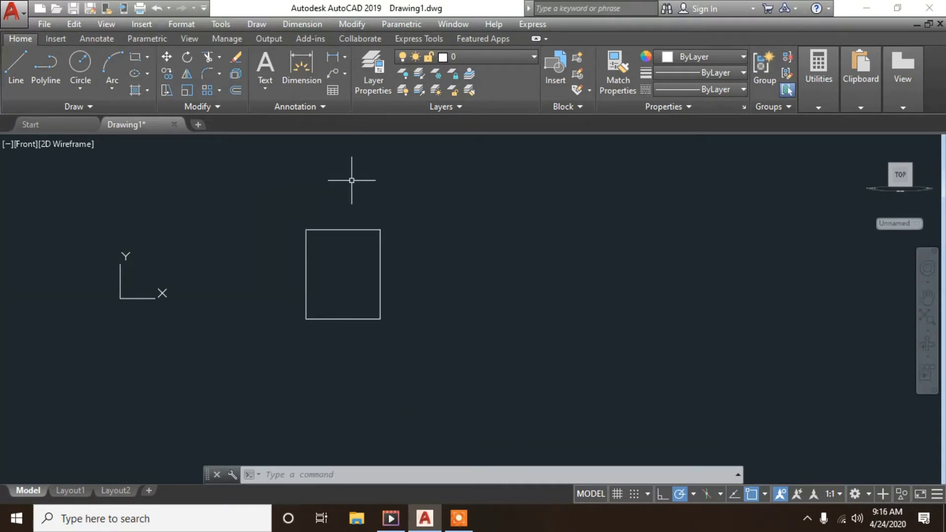
scroll(373, 205, "down", 2)
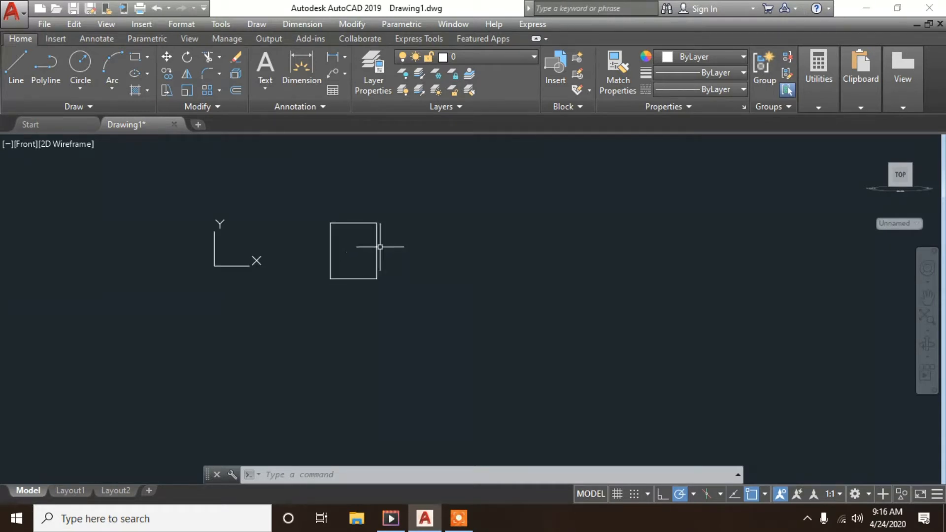
Start a rectangular array with the drawn rectangle as its source object.
type("ar")
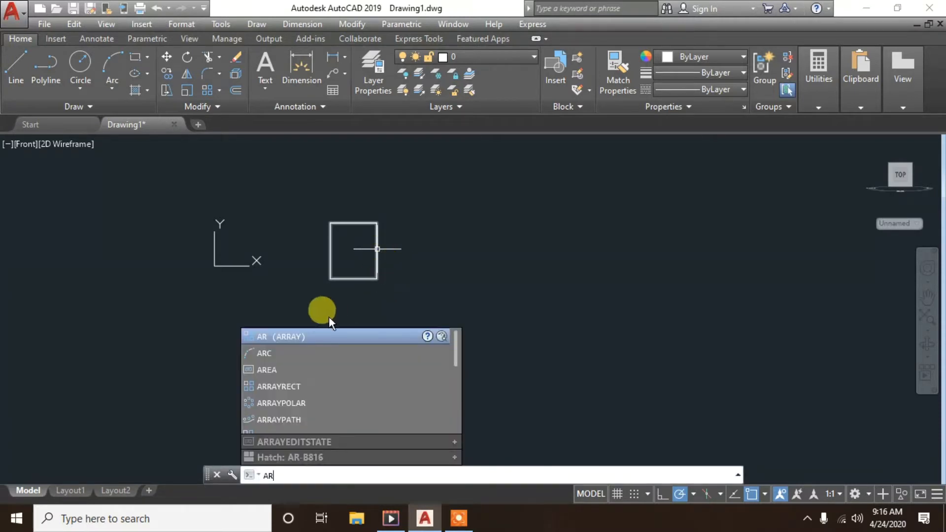
left_click(219, 91)
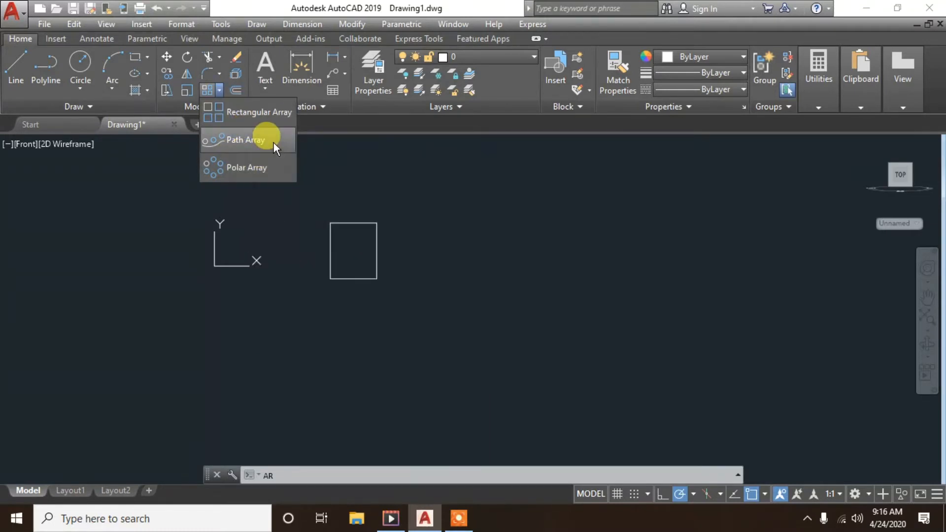
left_click(249, 113)
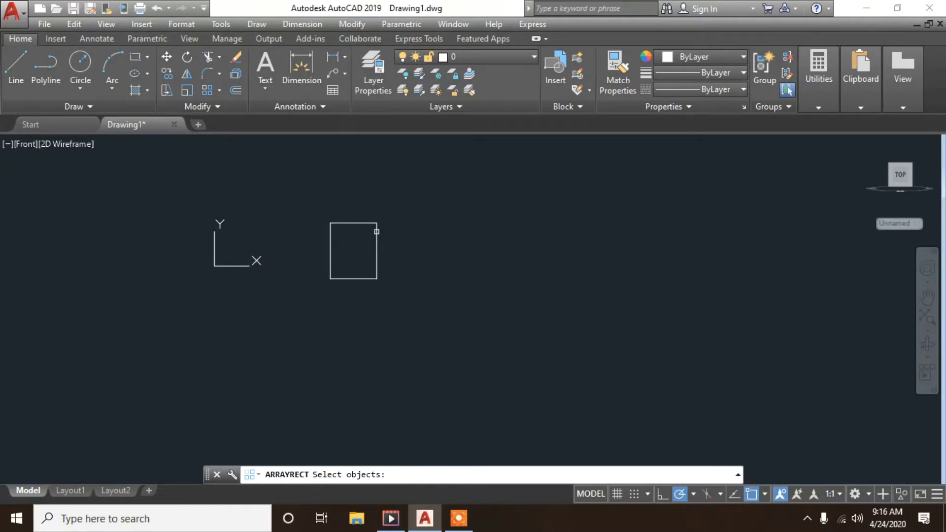
left_click(369, 224)
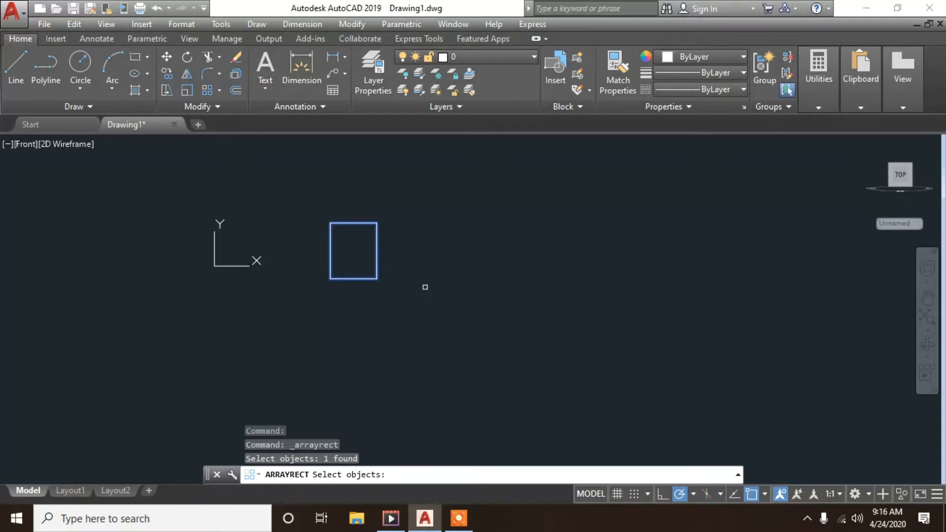
left_click(338, 478)
key("Return")
scroll(369, 387, "down", 2)
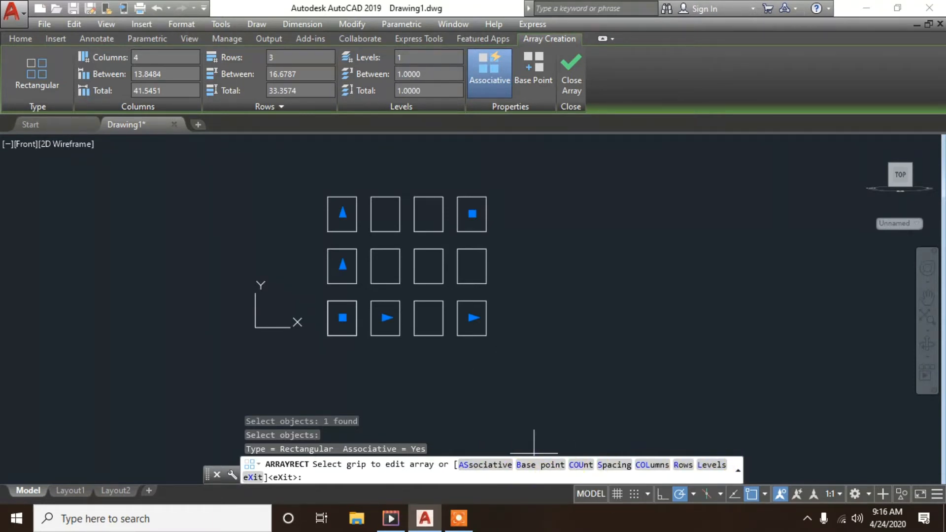
Set the array's base point at the centre of the lower-left rectangle.
type("B")
key("Return")
left_click(343, 318)
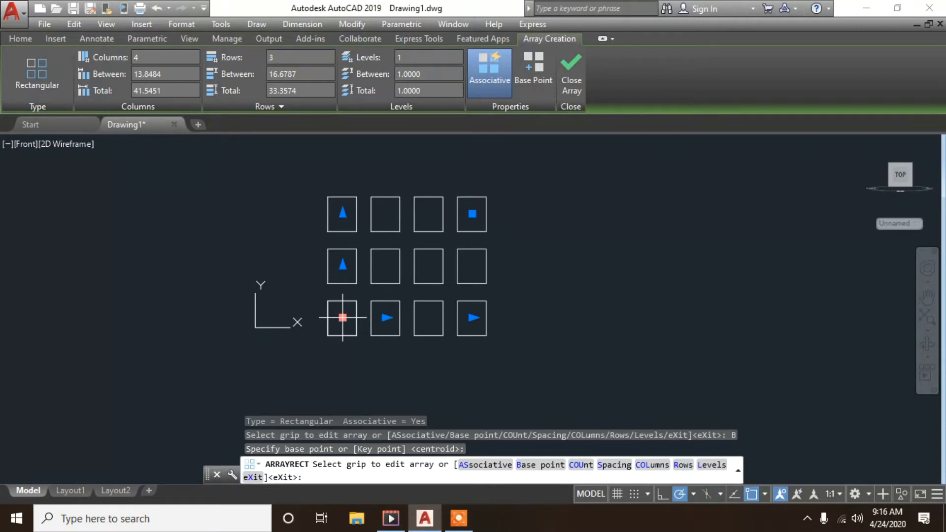
Set the array's count to 8 columns and 8 rows.
type("COU")
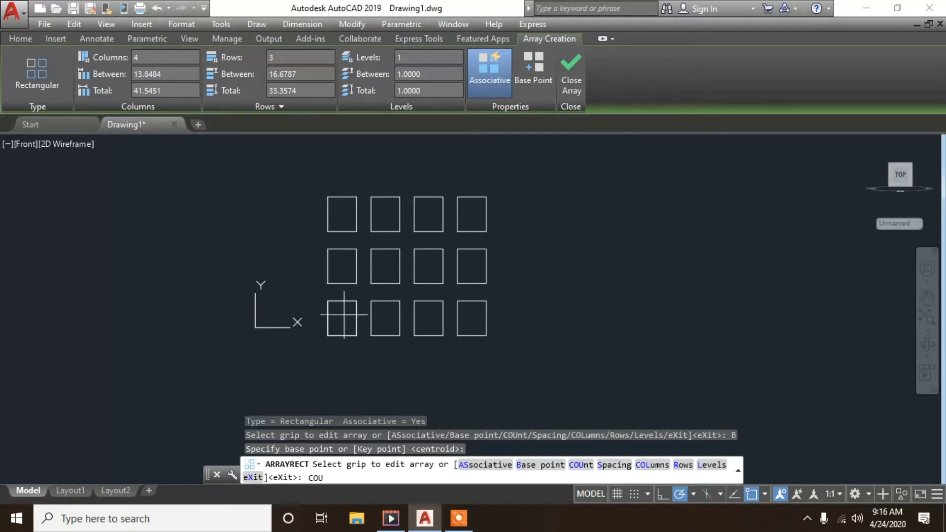
key("Return")
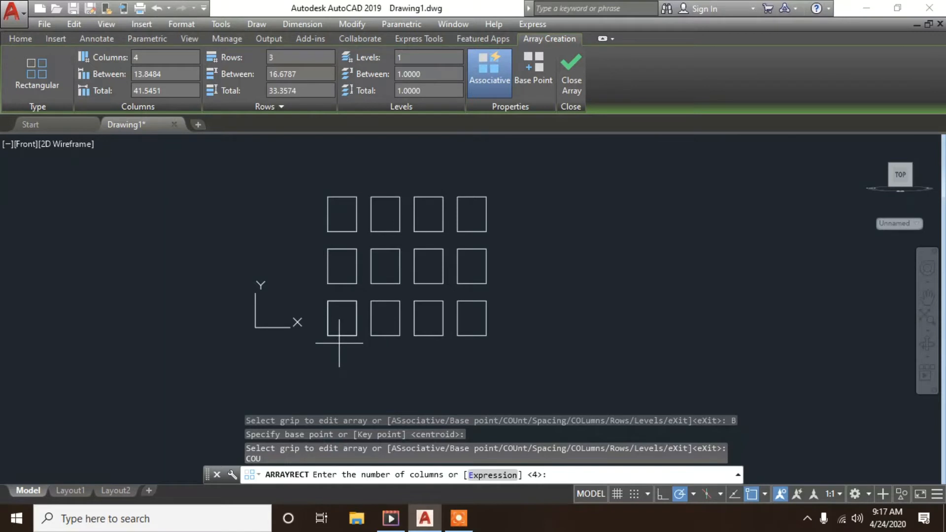
type("8")
key("Return")
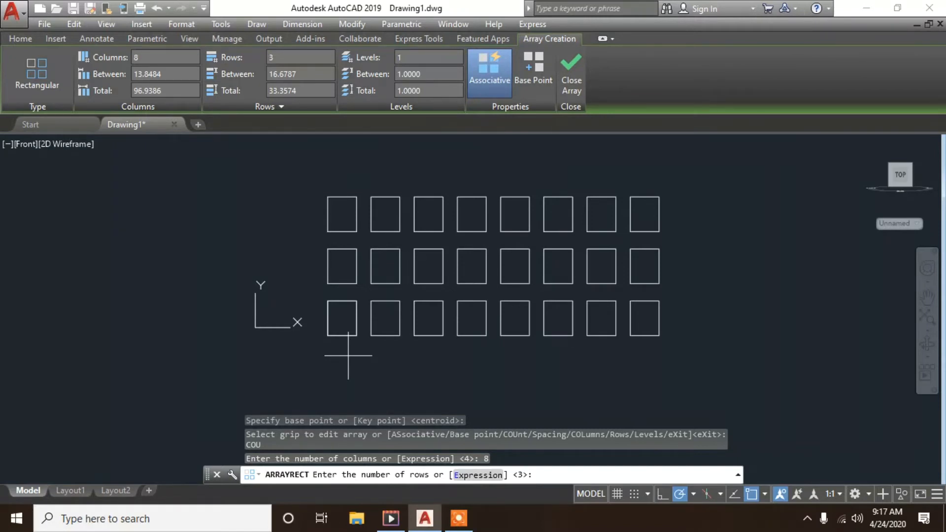
type("8")
key("Return")
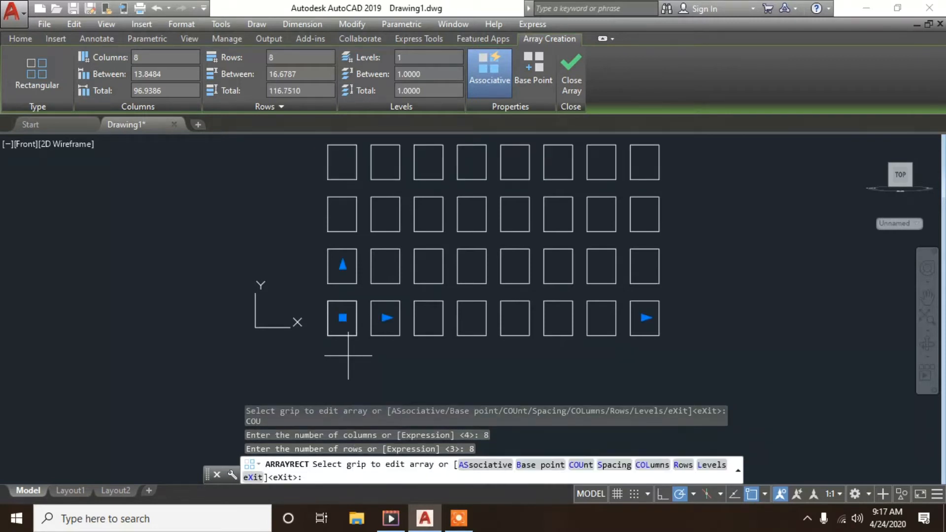
Check the full extent of the rectangle array and end the array command.
scroll(453, 387, "down", 6)
scroll(424, 344, "up", 4)
scroll(327, 274, "down", 3)
scroll(345, 270, "up", 2)
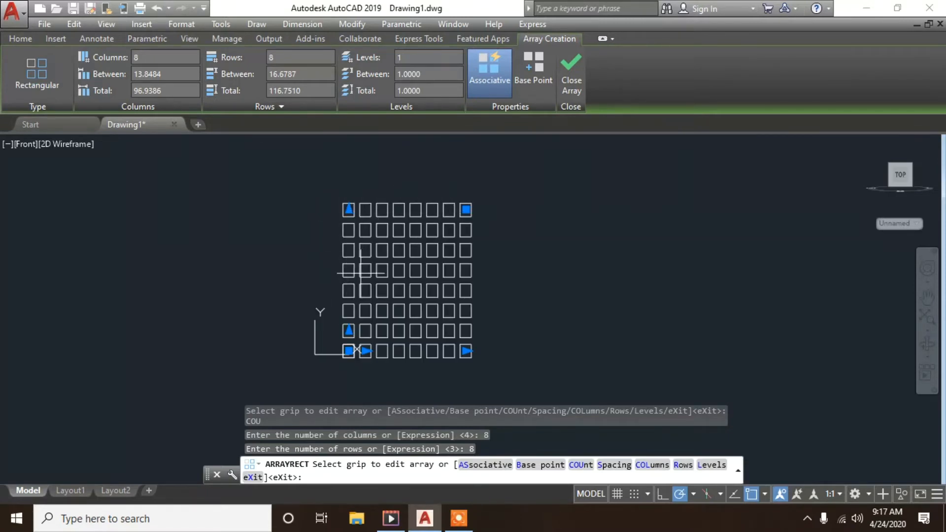
scroll(534, 313, "up", 4)
scroll(549, 314, "down", 4)
scroll(549, 315, "up", 4)
scroll(522, 312, "down", 2)
scroll(509, 302, "down", 2)
scroll(510, 302, "up", 2)
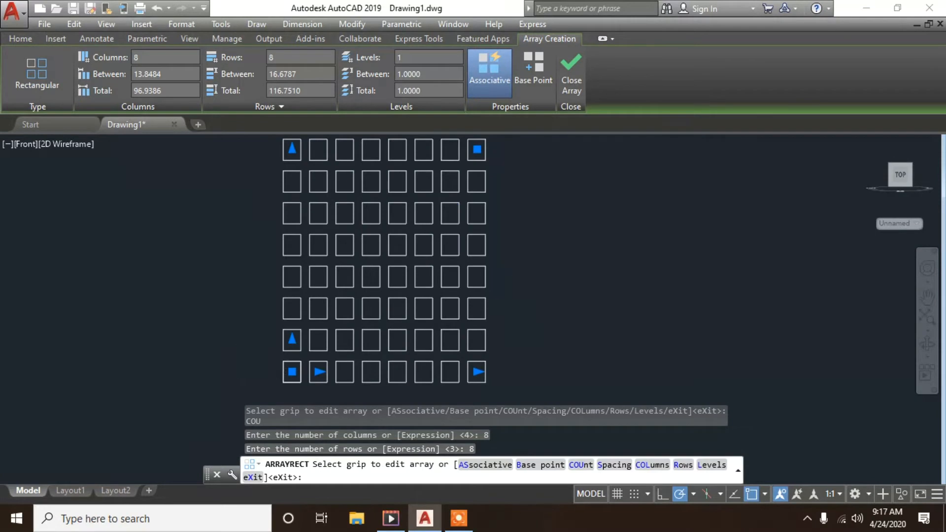
scroll(509, 302, "down", 2)
key("Escape")
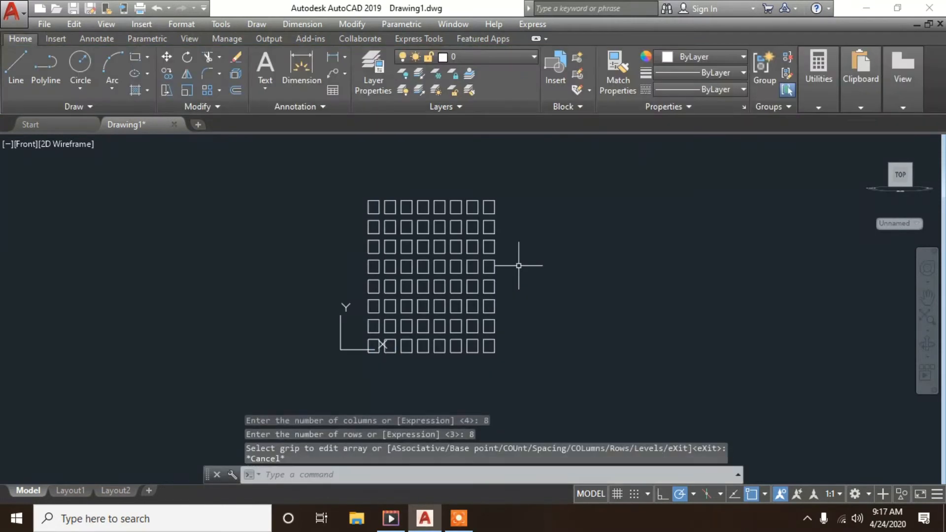
scroll(486, 290, "up", 2)
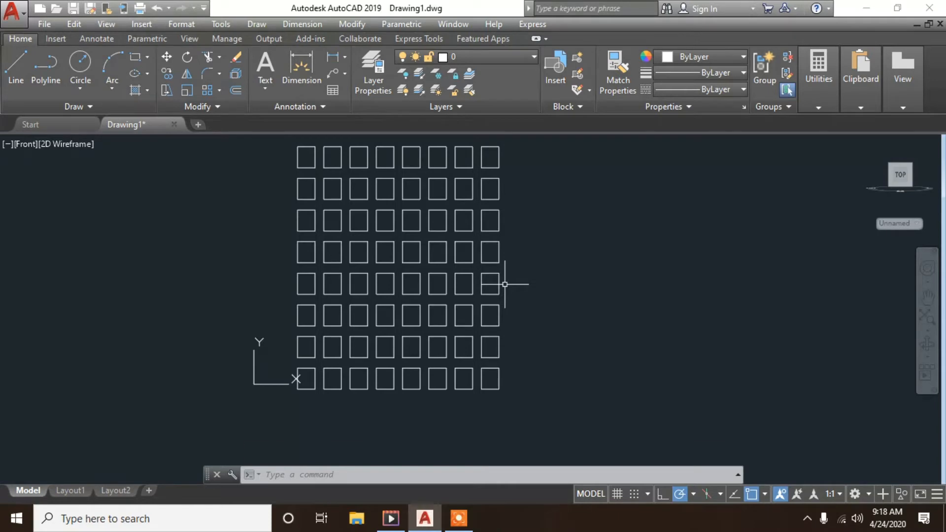
Erase the entire 8-by-8 rectangle array from the drawing.
key("Escape")
key("Escape")
scroll(447, 298, "down", 3)
left_click(531, 172)
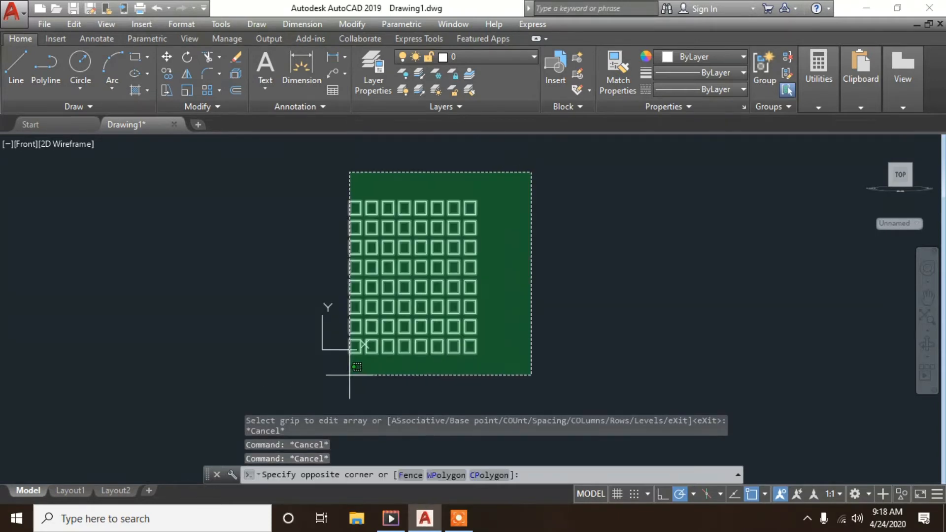
left_click(350, 375)
key("Delete")
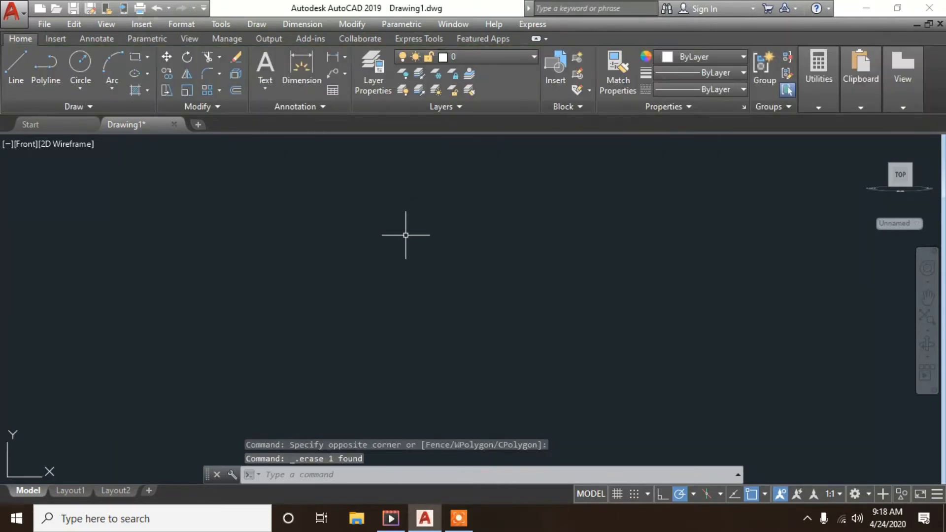
key("Escape")
key("Escape")
key("Escape")
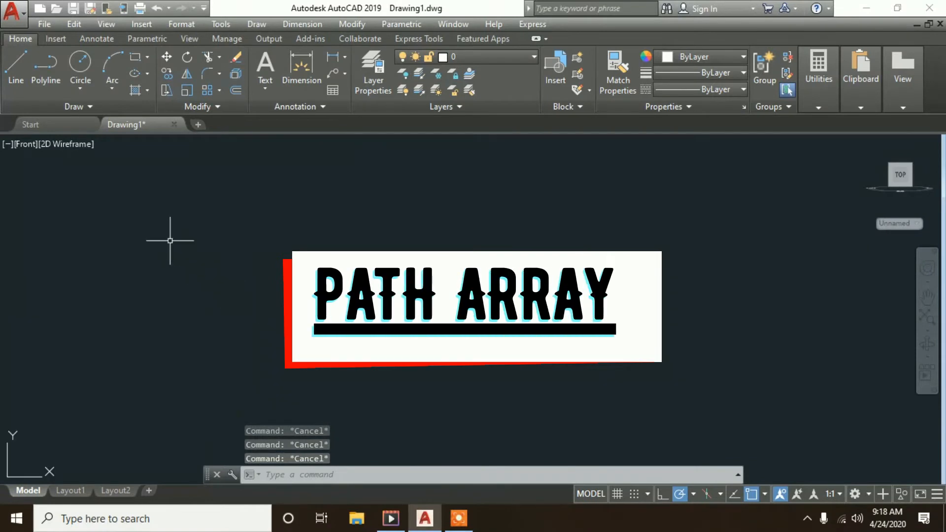
Draw a small rectangle, wider than it is tall, in the empty drawing area.
left_click(134, 57)
left_click(353, 226)
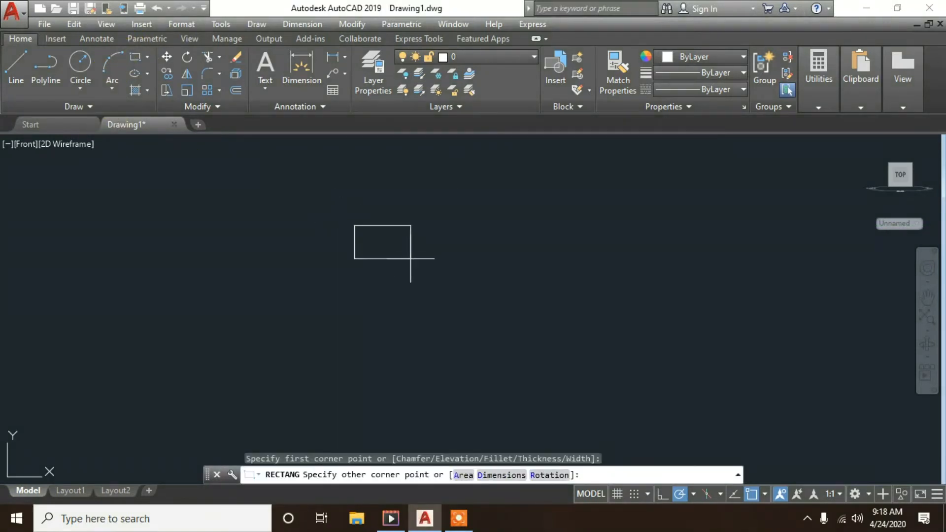
left_click(405, 254)
key("Escape")
key("Escape")
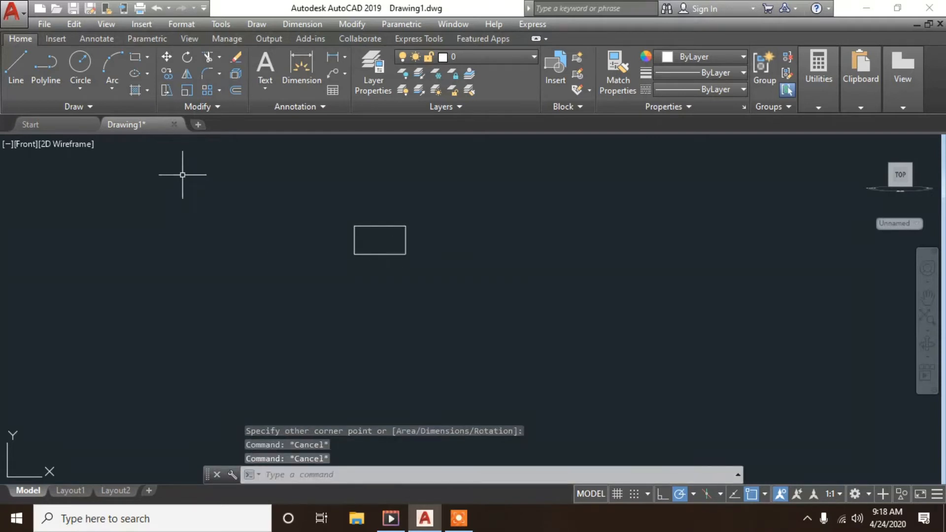
Draw a wide three-point arc that bulges upward, starting below the rectangle and extending far to its right.
left_click(109, 61)
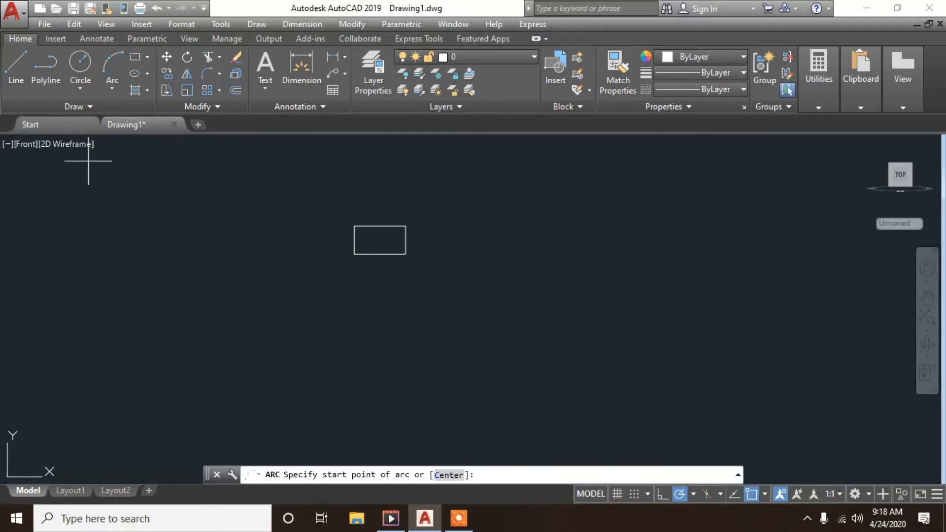
scroll(222, 289, "down", 2)
scroll(285, 361, "up", 2)
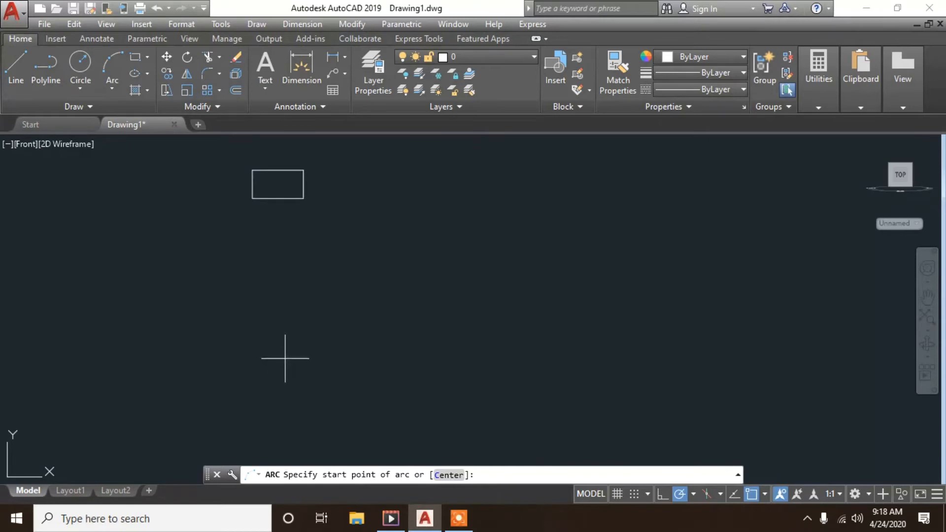
left_click(274, 358)
left_click(483, 209)
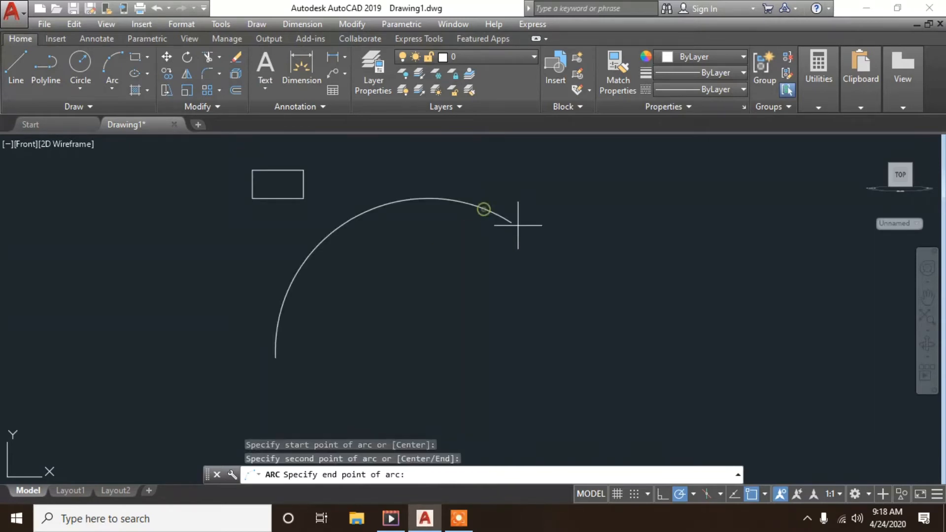
left_click(833, 356)
scroll(306, 269, "down", 2)
scroll(423, 332, "down", 2)
scroll(424, 332, "up", 2)
key("Escape")
key("Escape")
key("Escape")
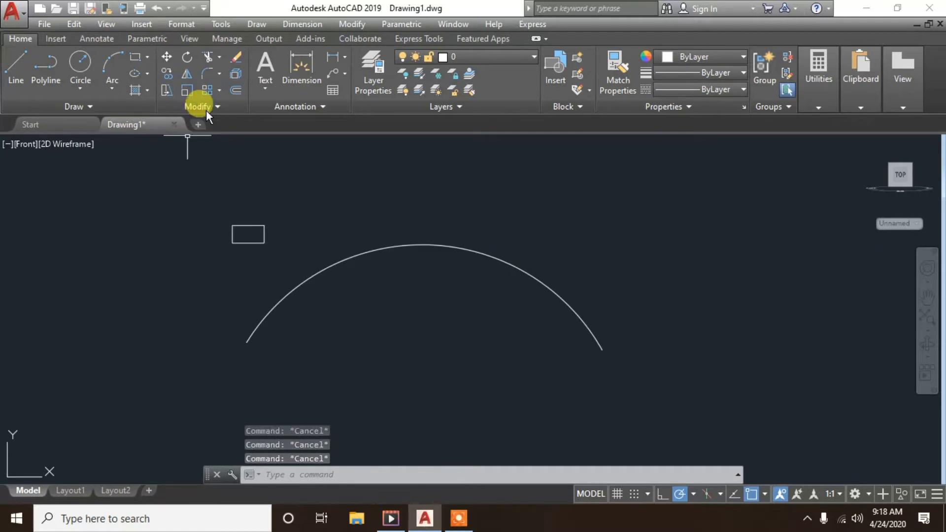
Flatten the arc by stretching its midpoint downward.
left_click(219, 95)
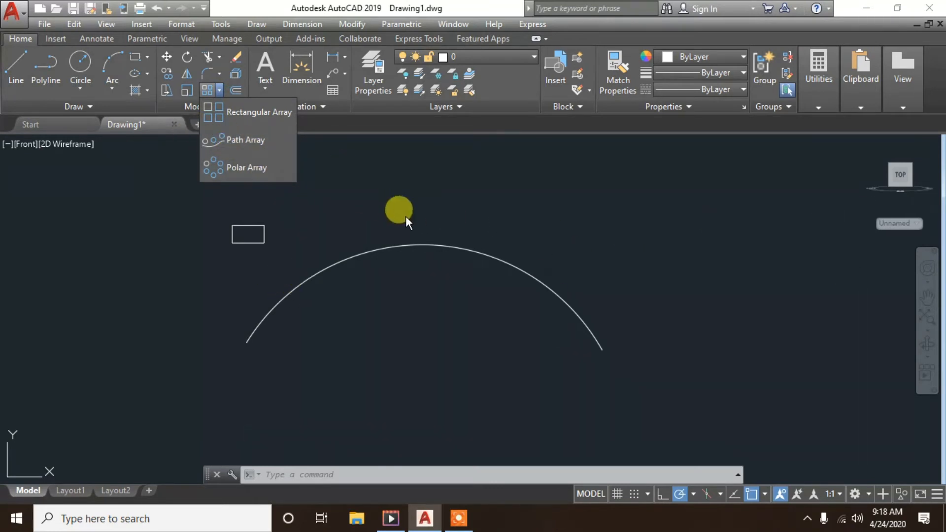
left_click(424, 236)
left_click(427, 245)
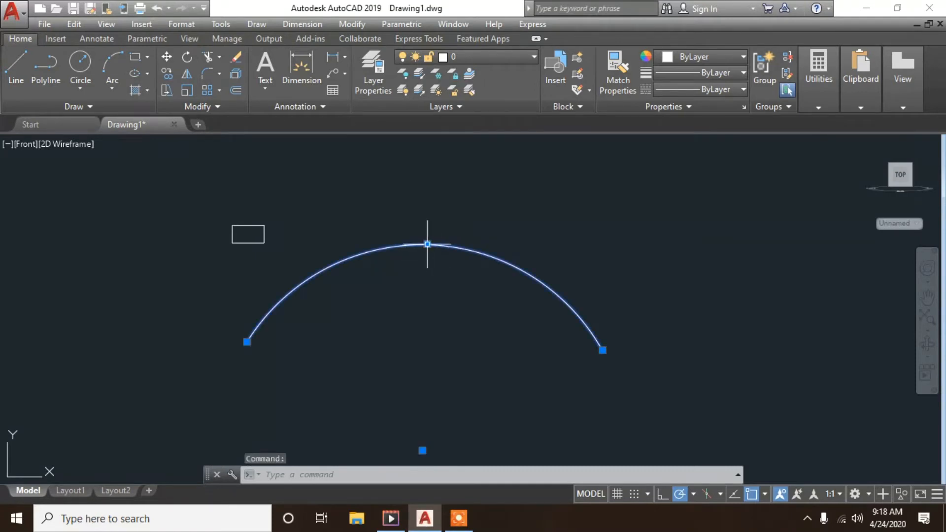
left_click(427, 245)
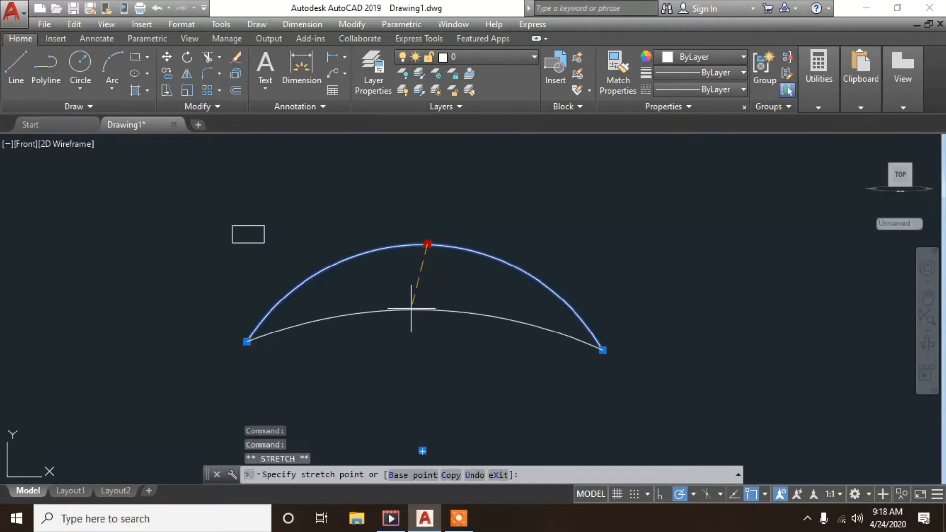
left_click(411, 308)
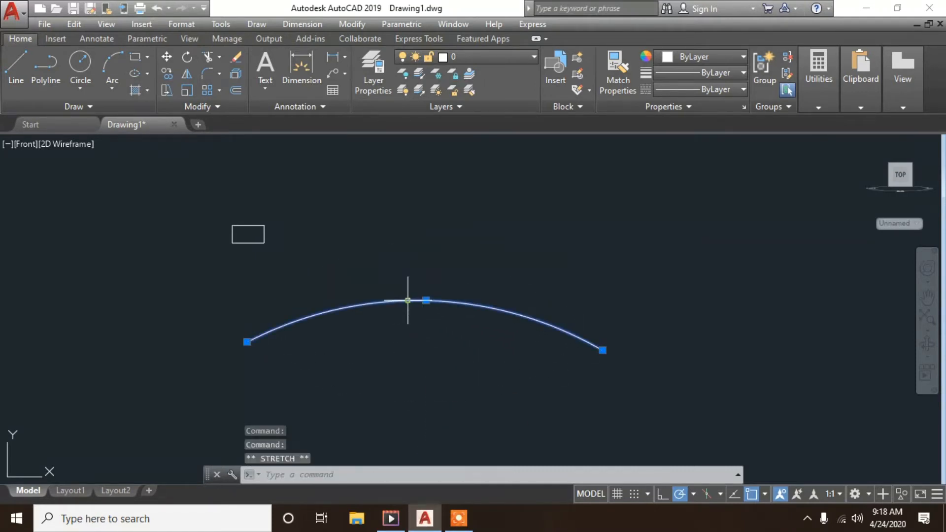
Stretch the arc's right endpoint up and outward, and pull its midpoint down so the arc sags.
left_click(602, 351)
left_click(722, 243)
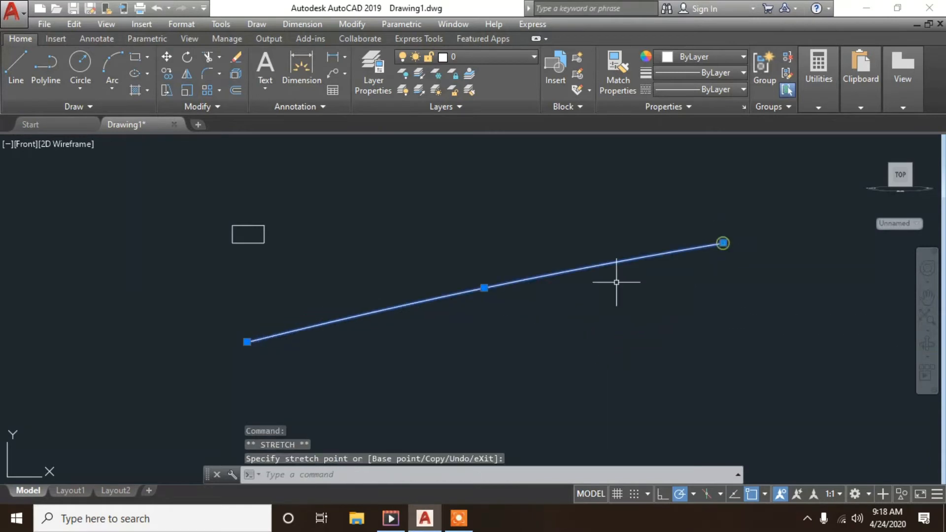
left_click(485, 288)
left_click(495, 363)
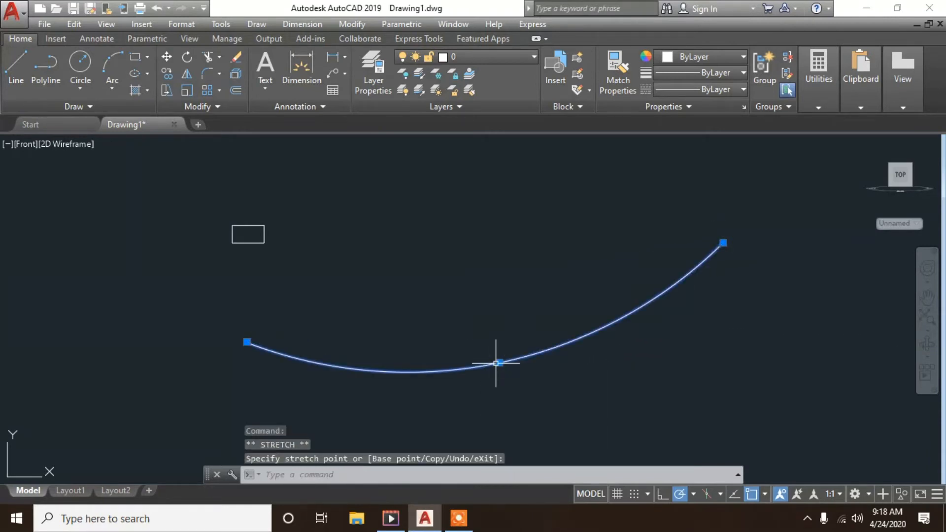
Stretch the arc's midpoint upward so it bulges up, and lower its right endpoint into a wide arch.
left_click(499, 363)
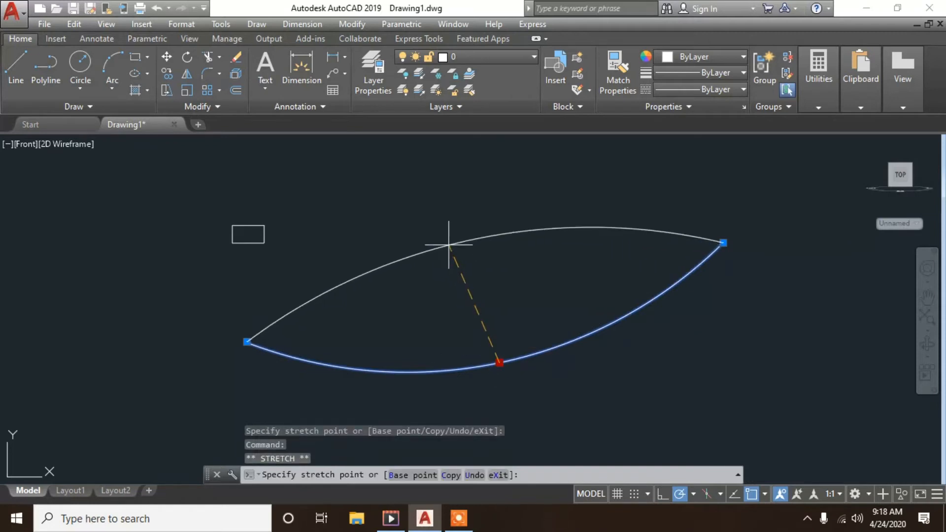
left_click(448, 244)
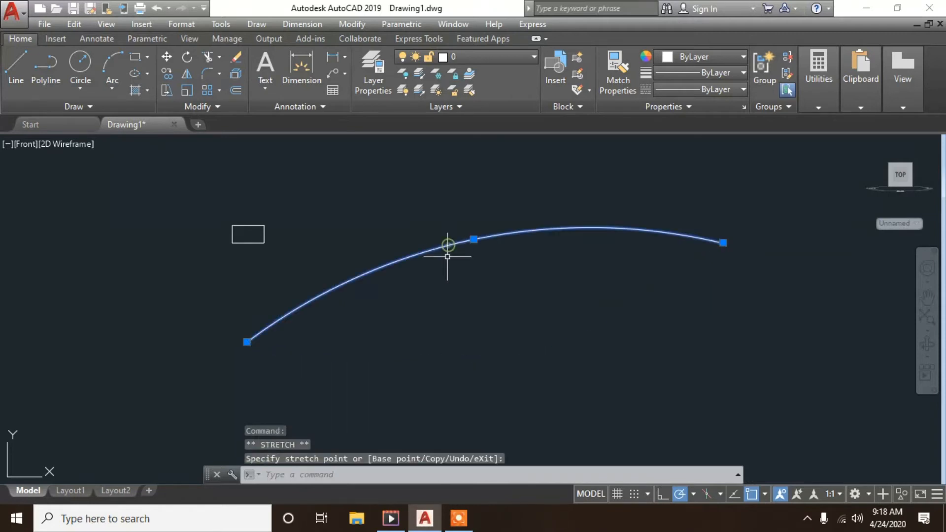
left_click(722, 242)
left_click(743, 384)
key("Escape")
key("Escape")
key("Escape")
Create a path array of the rectangle along the arc with the default settings.
left_click(218, 91)
left_click(238, 139)
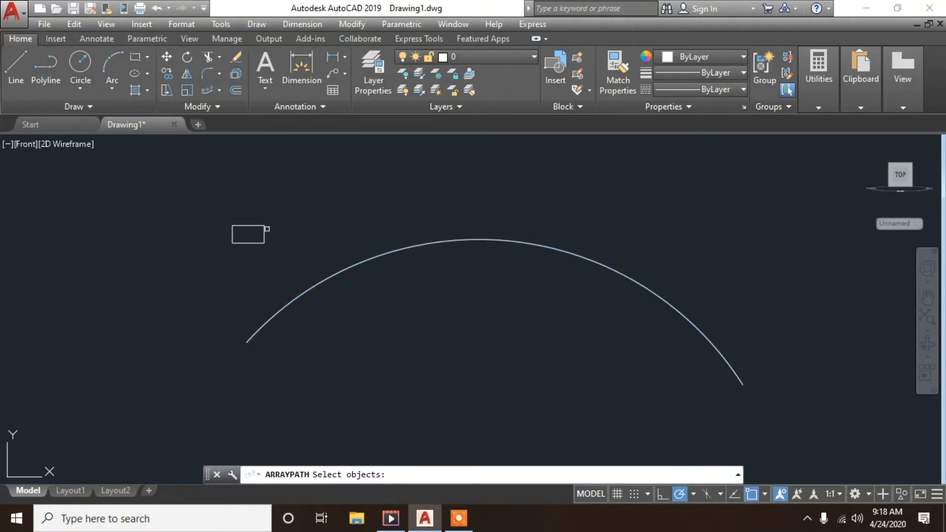
left_click(265, 229)
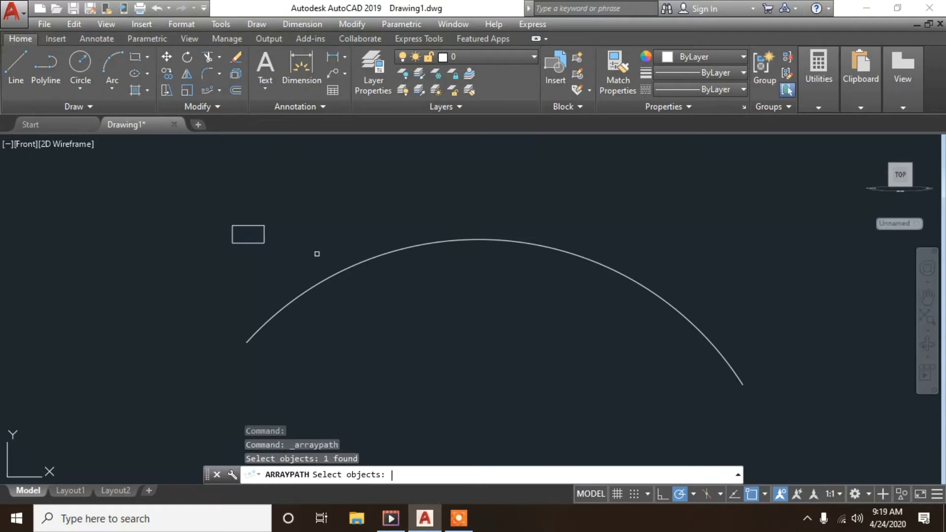
key("Return")
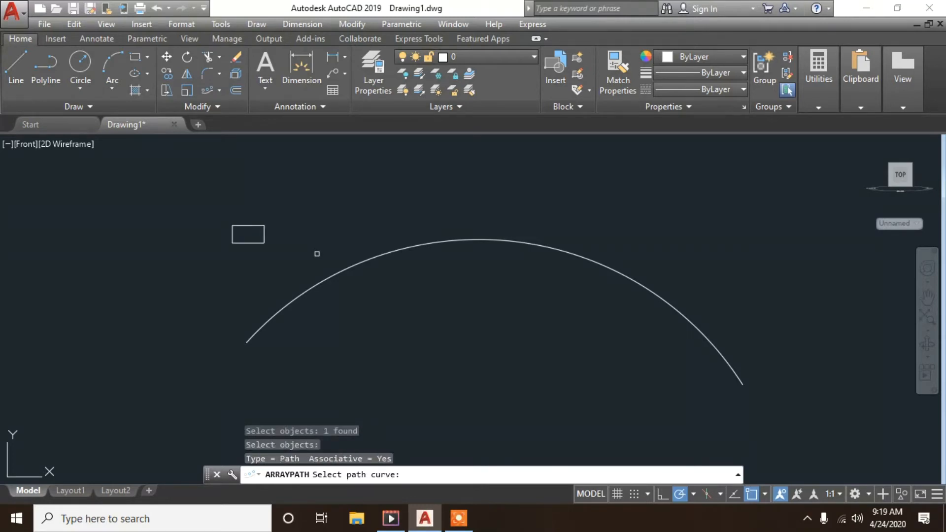
left_click(257, 331)
scroll(338, 306, "down", 4)
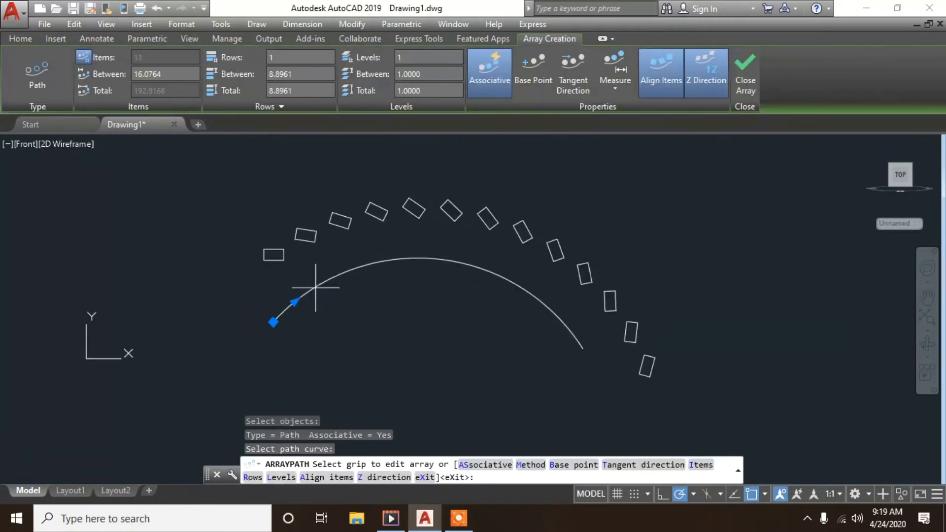
scroll(337, 285, "up", 2)
scroll(401, 279, "down", 2)
scroll(400, 275, "up", 2)
key("Escape")
key("Escape")
scroll(406, 265, "down", 2)
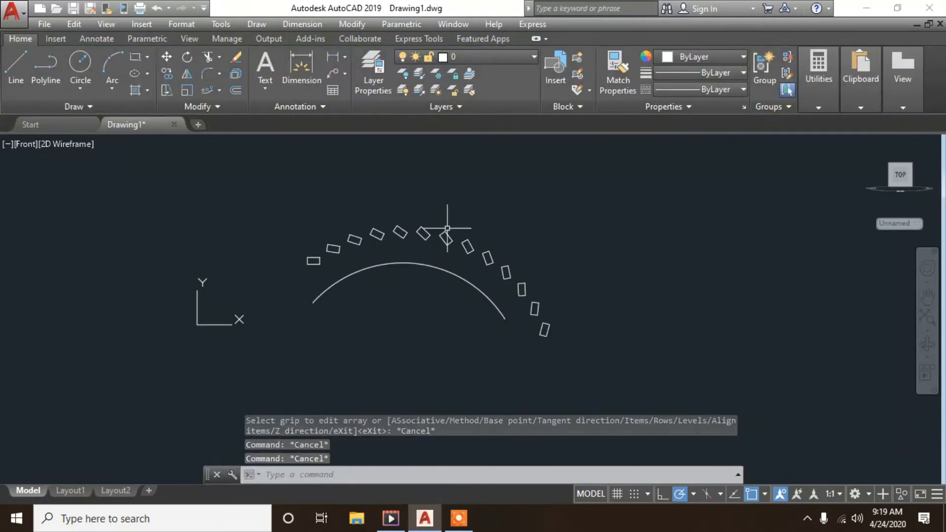
Undo the path array, the arc's stretch edits and the arc itself, keeping only the rectangle.
key("ctrl+z")
key("ctrl+z")
key("ctrl+z")
key("ctrl+z")
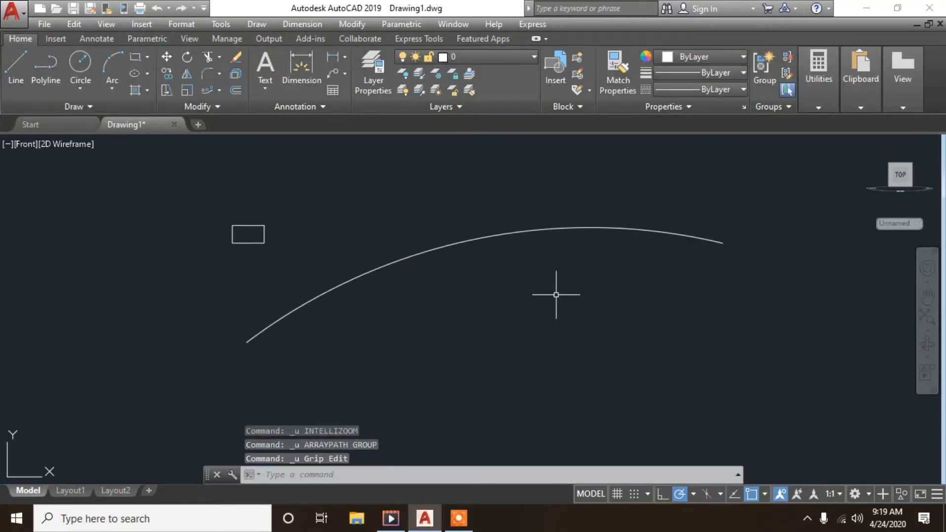
key("ctrl+z")
key("ctrl+z")
key("ctrl+z")
key("ctrl+z")
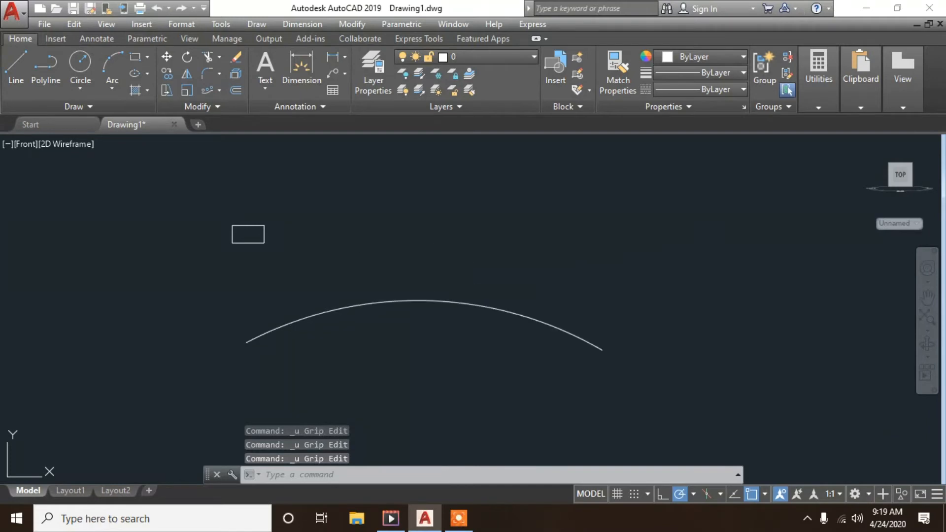
Draw an open polyline of six straight segments, starting below the rectangle and sweeping clockwise around to the far lower left.
scroll(106, 212, "down", 3)
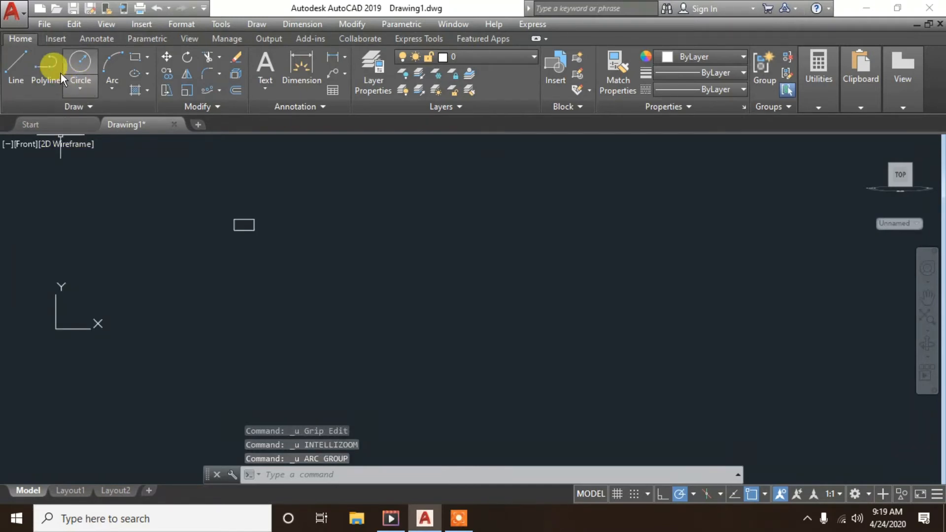
left_click(52, 64)
left_click(259, 281)
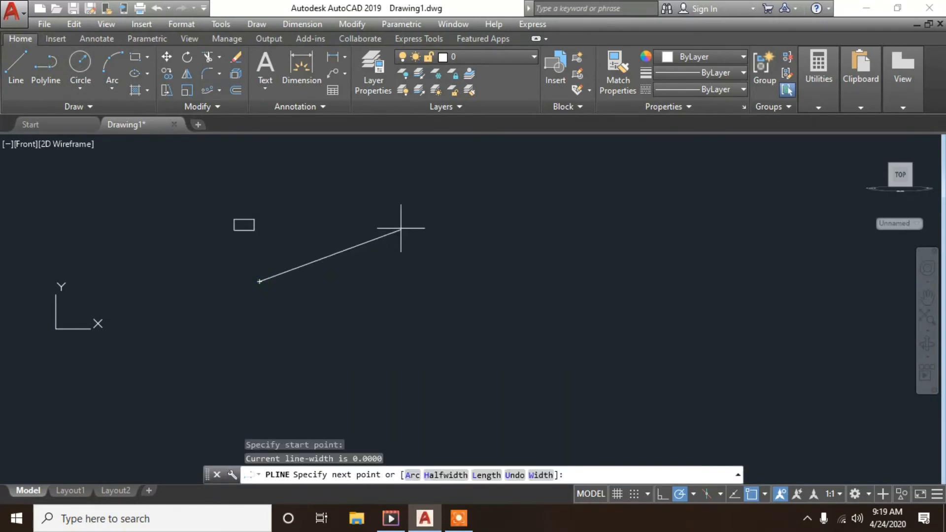
left_click(401, 210)
left_click(610, 251)
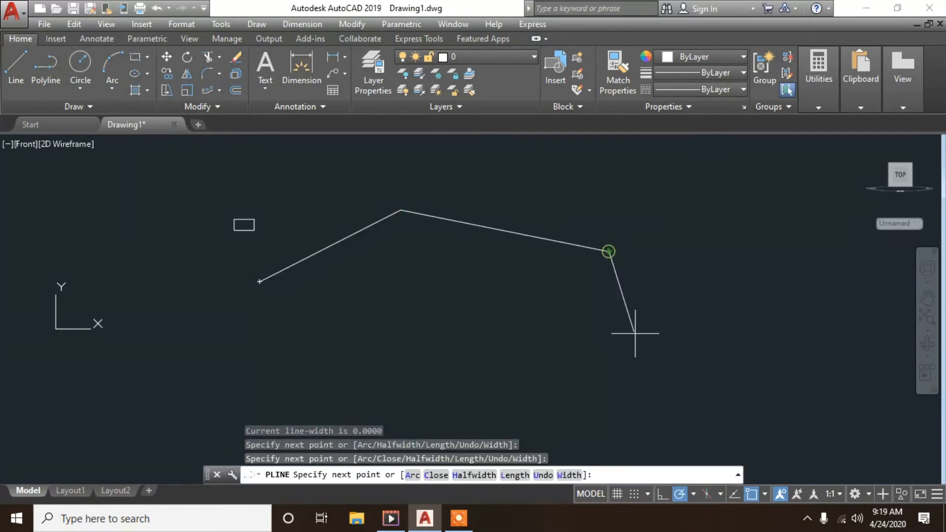
left_click(713, 364)
scroll(640, 256, "down", 4)
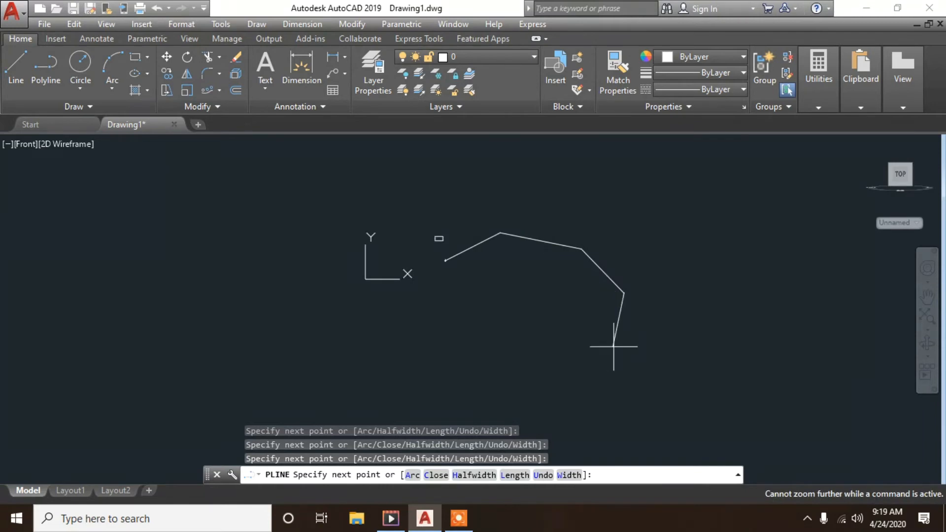
left_click(688, 386)
left_click(471, 404)
left_click(261, 347)
key("Escape")
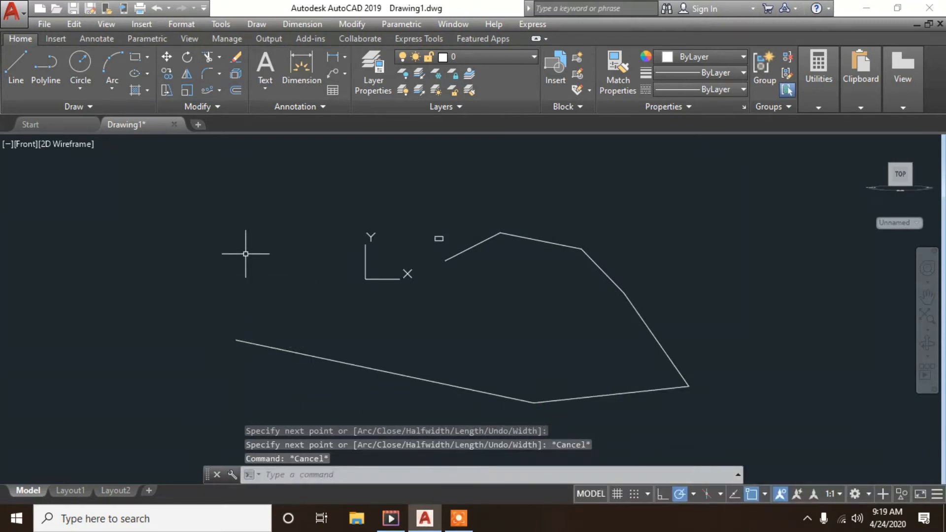
key("Escape")
Create a path array with the rectangle as source object and the polyline as its path curve.
scroll(186, 261, "down", 2)
scroll(467, 263, "up", 2)
scroll(739, 219, "down", 2)
scroll(472, 242, "up", 4)
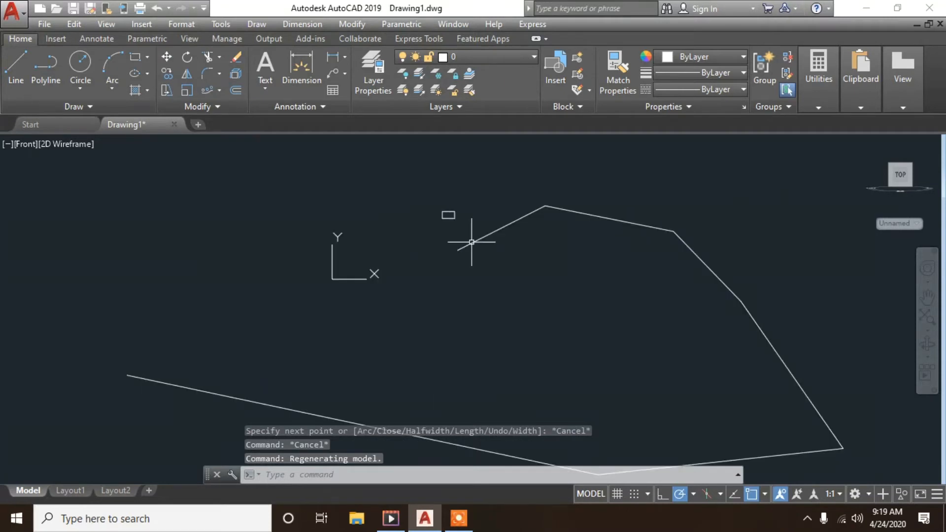
left_click(207, 90)
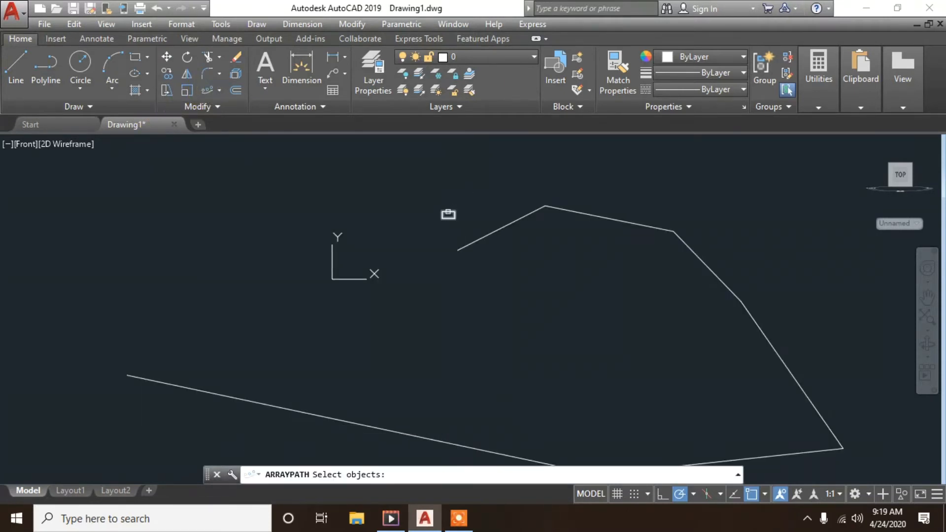
left_click(448, 215)
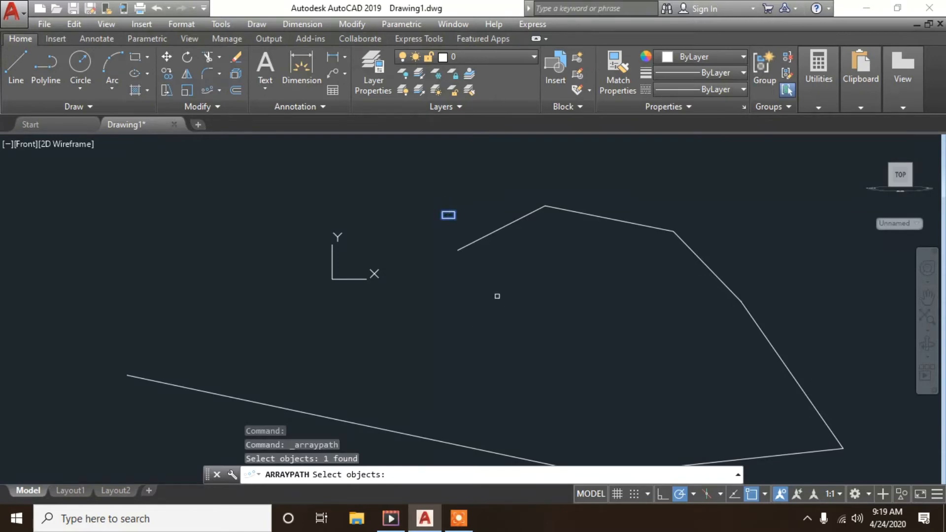
key("Return")
left_click(473, 241)
scroll(419, 227, "down", 5)
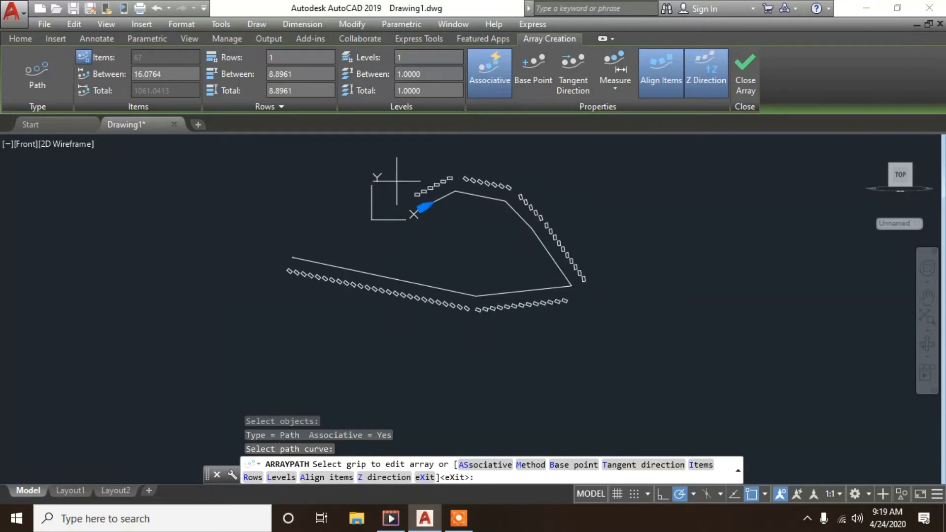
scroll(402, 197, "up", 5)
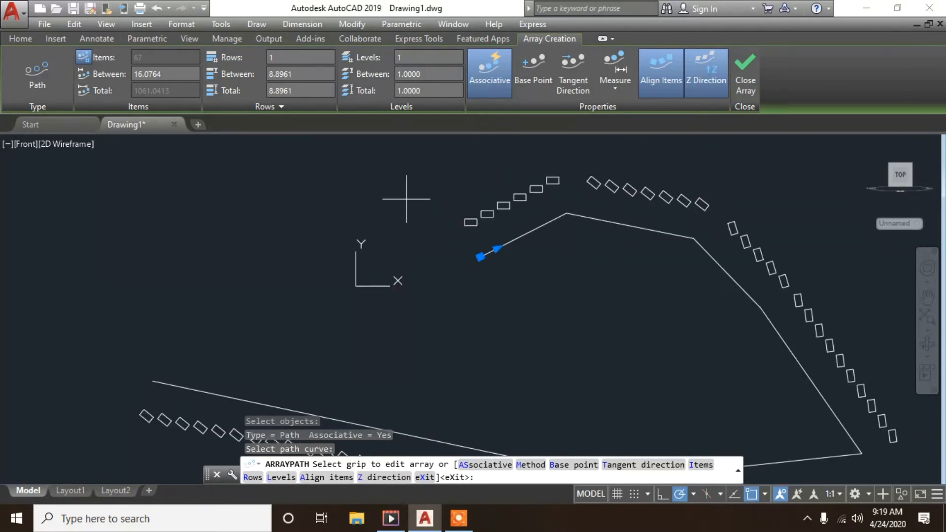
scroll(401, 196, "down", 2)
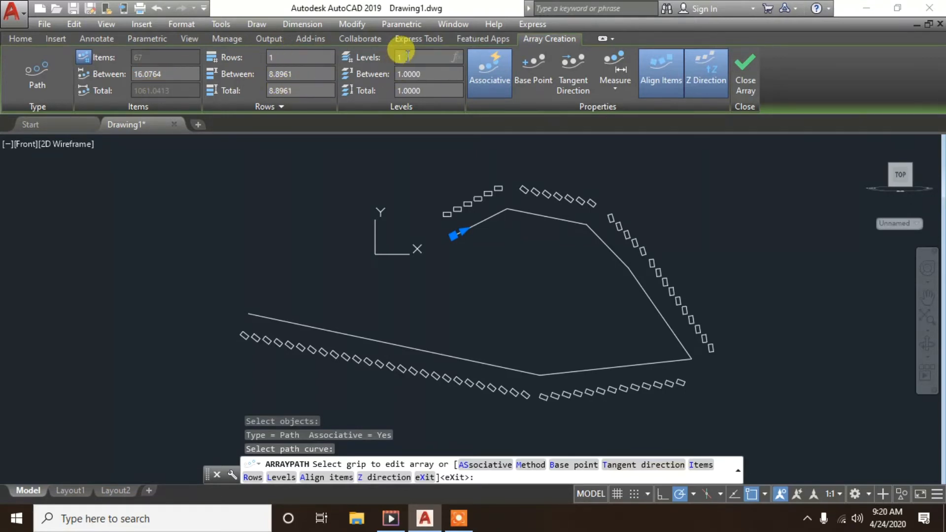
Set the path array's base point at the start of the polyline.
left_click(536, 69)
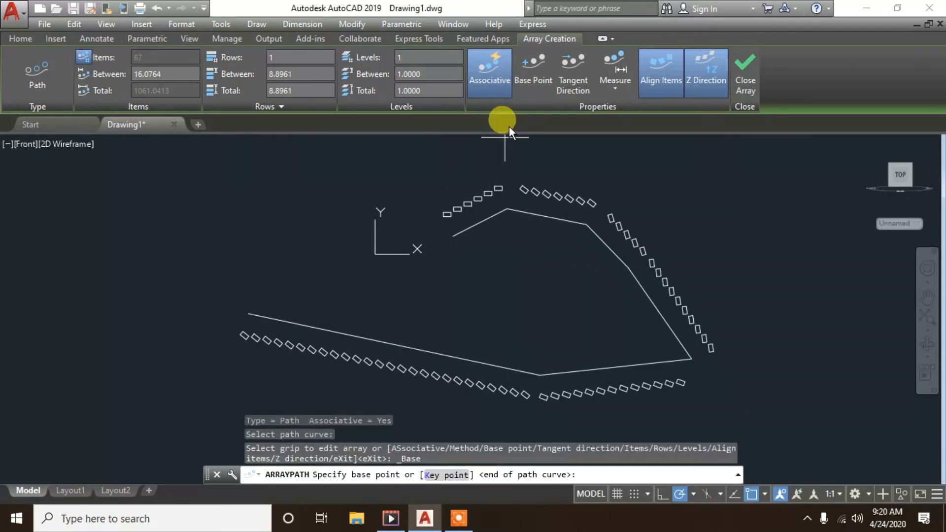
left_click(453, 237)
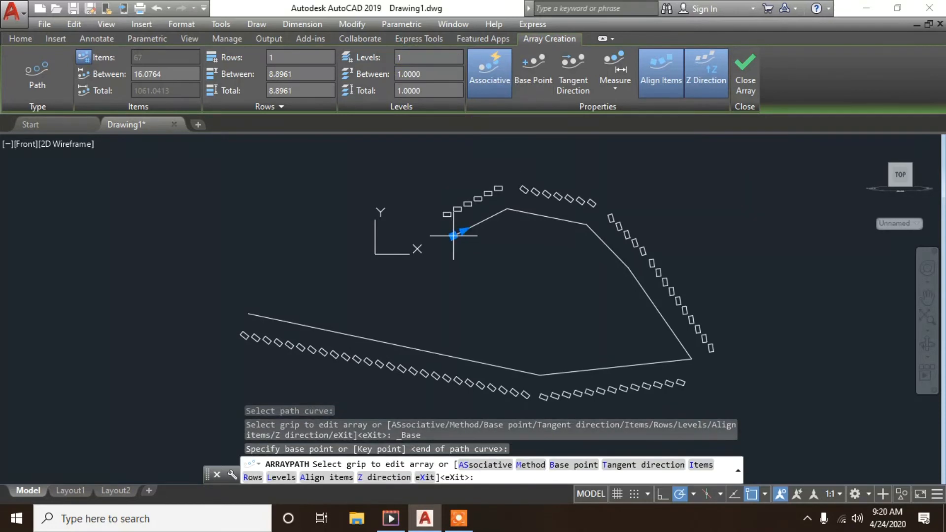
left_click(571, 63)
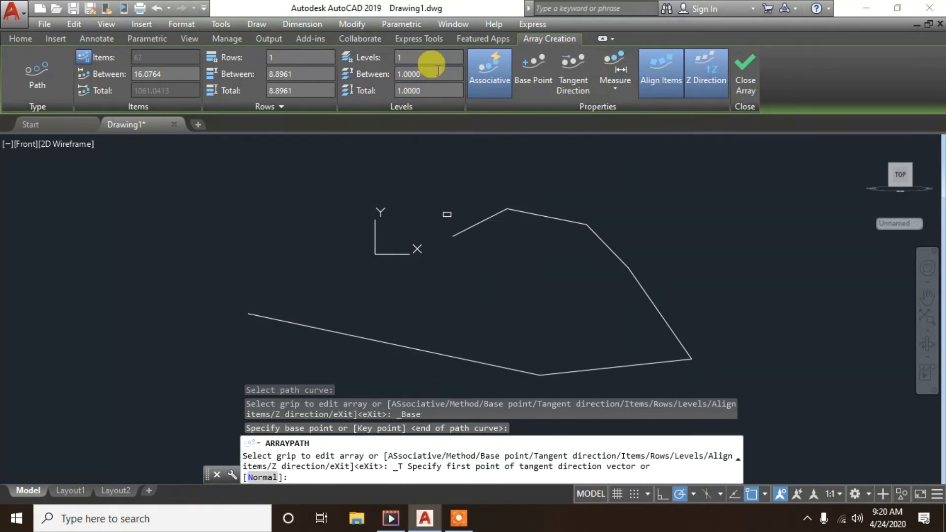
left_click(483, 67)
key("ctrl+z")
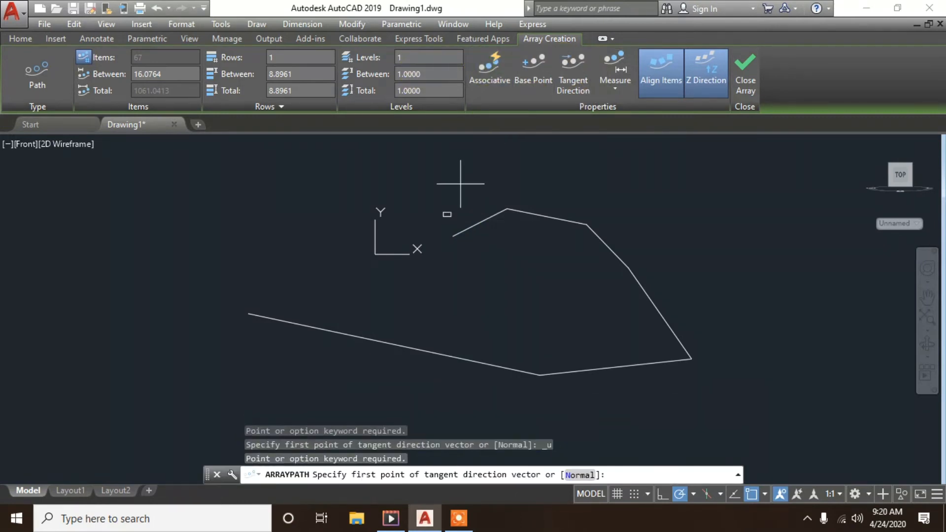
key("Escape")
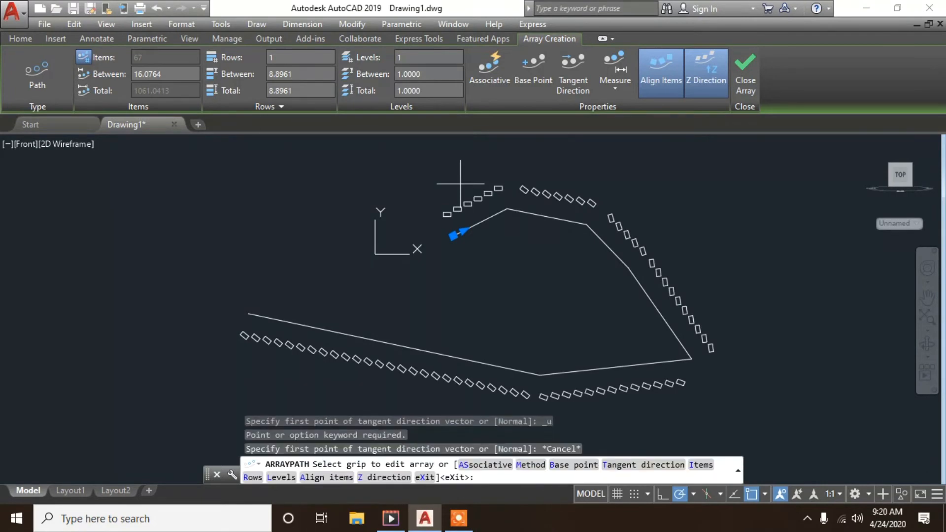
key("Escape")
scroll(380, 200, "down", 4)
scroll(383, 207, "up", 4)
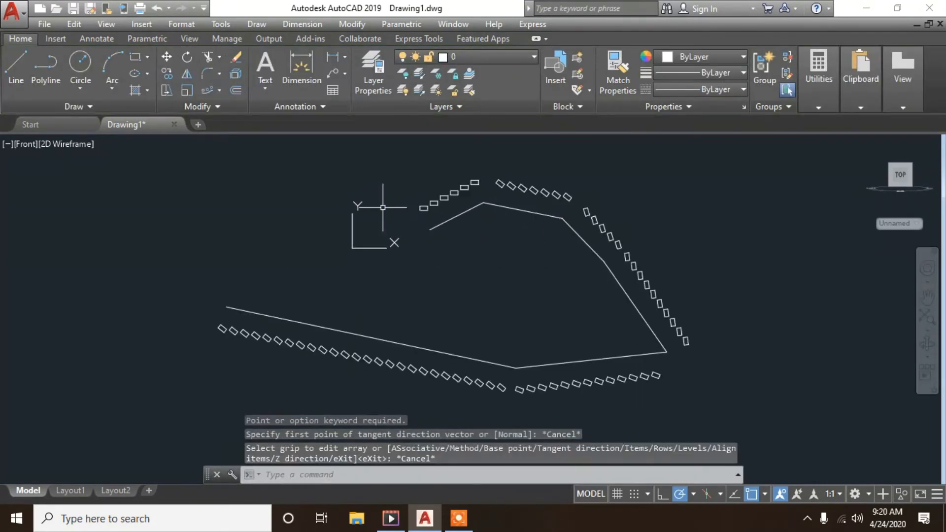
scroll(383, 208, "down", 2)
scroll(364, 213, "up", 2)
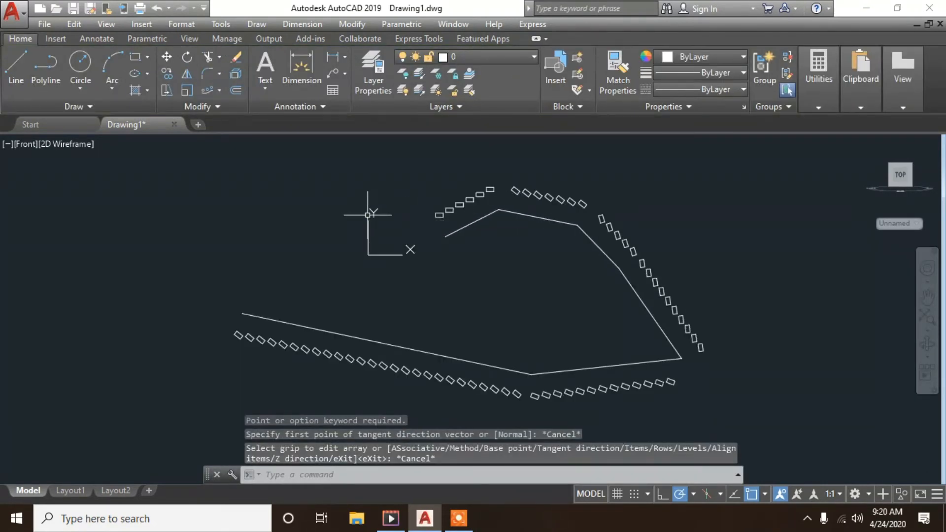
scroll(367, 215, "down", 3)
scroll(891, 312, "up", 1)
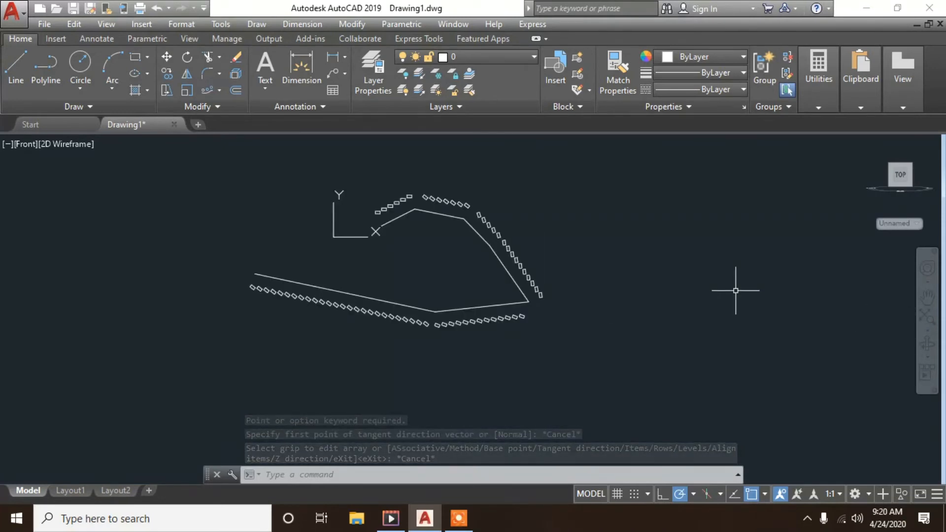
Erase the path array and the polyline so the drawing area is empty.
key("ctrl+z")
left_click(764, 187)
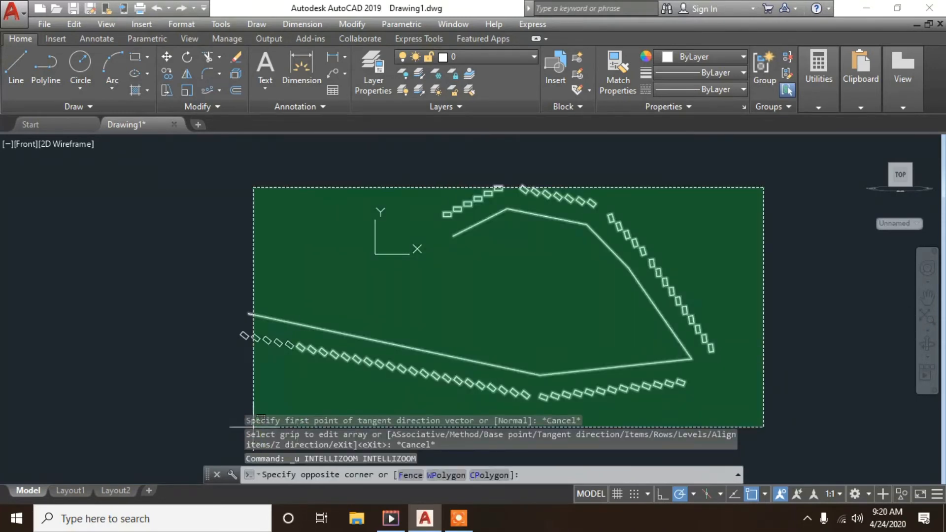
left_click(254, 426)
key("Delete")
scroll(302, 319, "down", 2)
scroll(302, 319, "down", 1)
left_click(201, 415)
key("Delete")
scroll(385, 266, "up", 5)
key("Escape")
key("Escape")
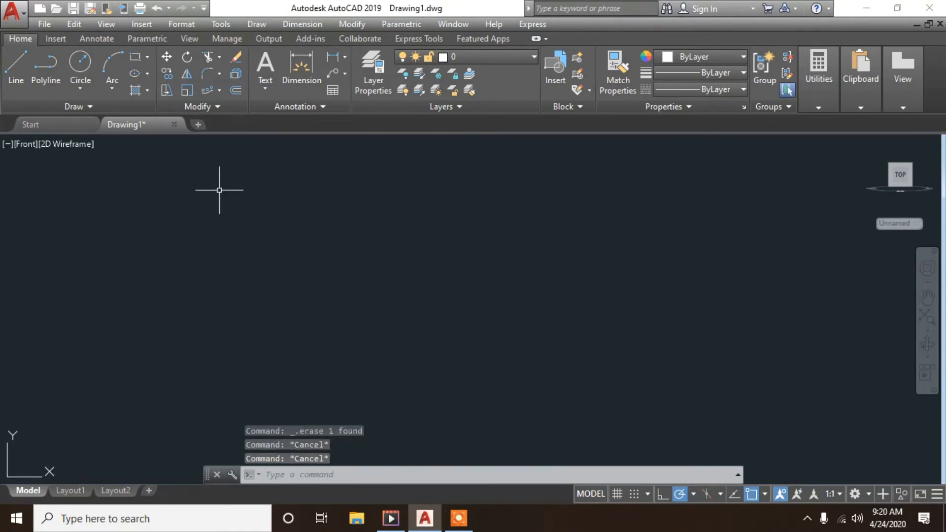
Draw a circle in the middle of the empty drawing area.
left_click(220, 90)
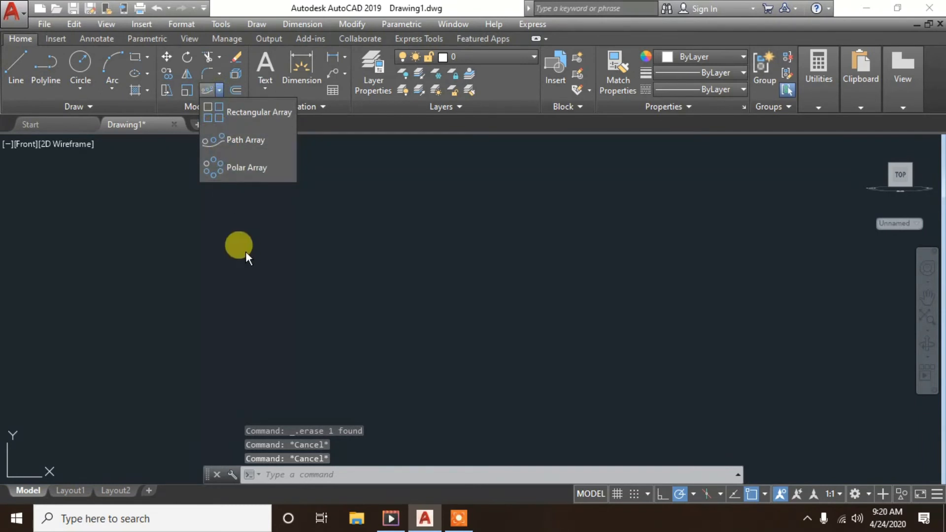
key("Escape")
type("c")
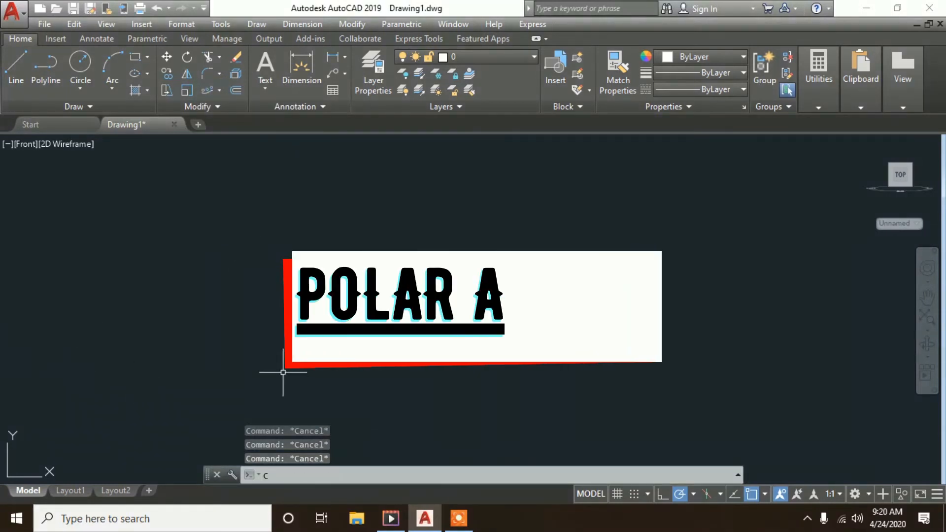
key("Return")
left_click(422, 299)
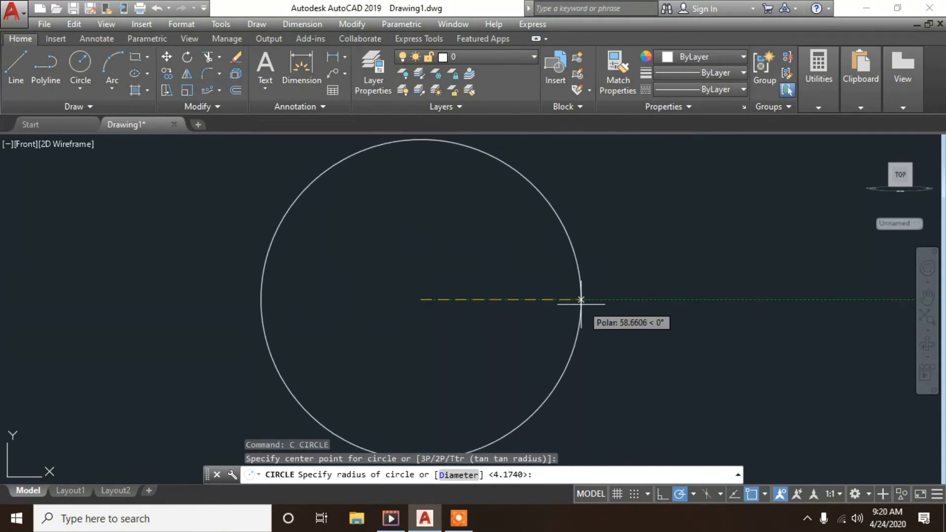
key("Escape")
scroll(394, 303, "down", 1)
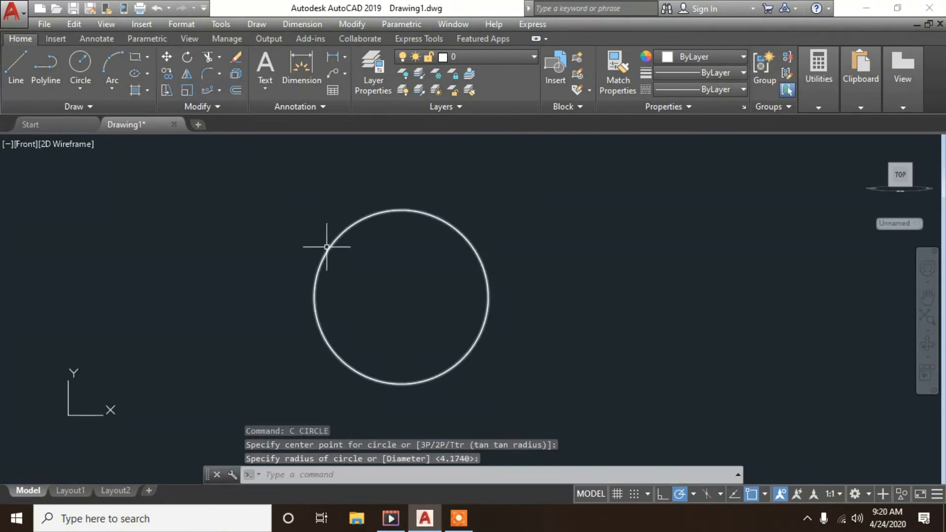
key("Escape")
key("Escape")
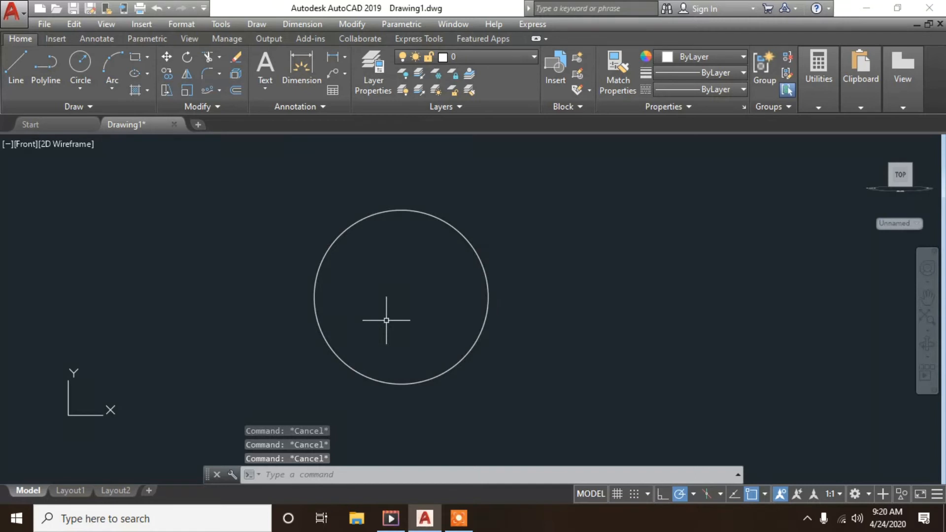
Draw a short vertical line upward from the circle's top quadrant point.
type("L")
key("Return")
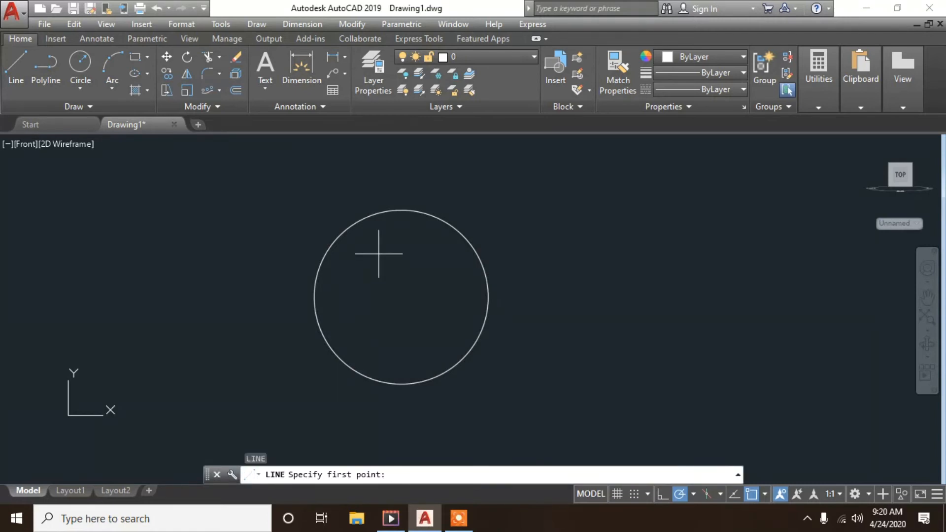
left_click(401, 208)
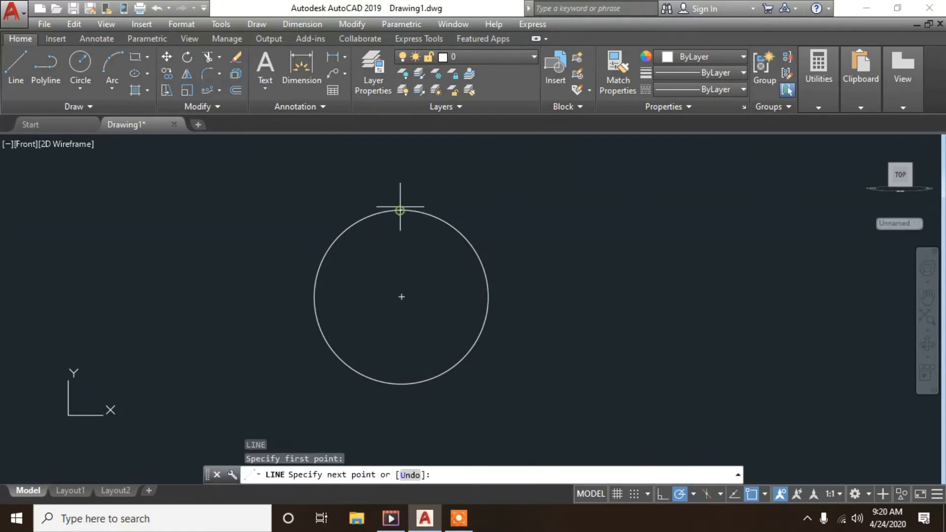
left_click(402, 178)
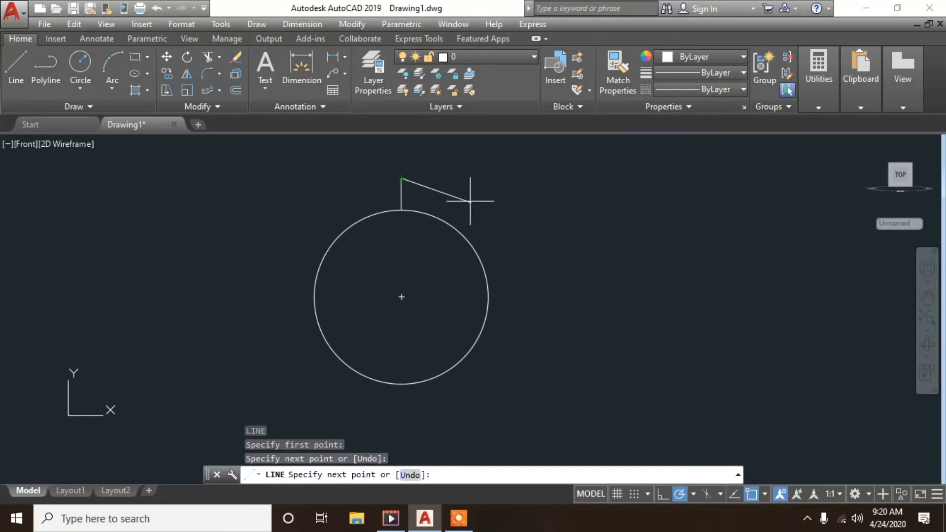
key("Escape")
key("Escape")
key("Escape")
key("Escape")
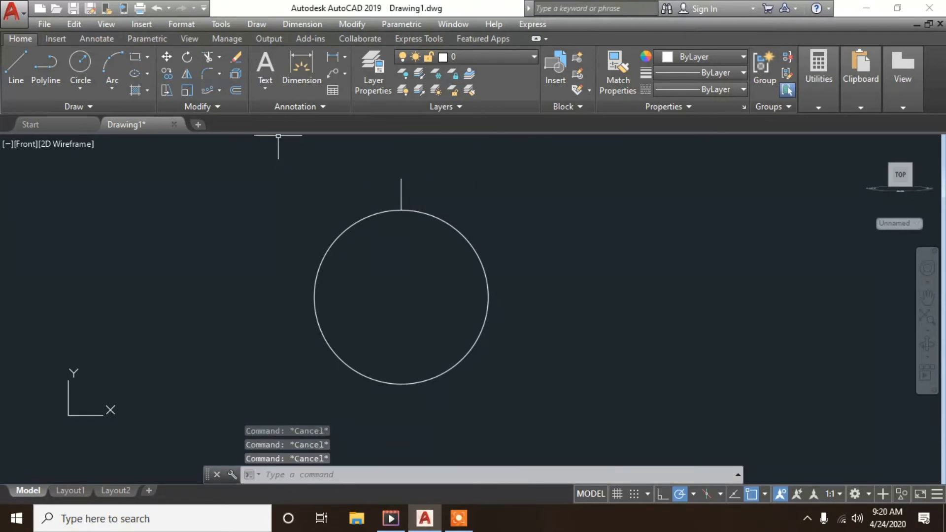
Offset the vertical line above the circle by 0.5 to both sides.
type("pf")
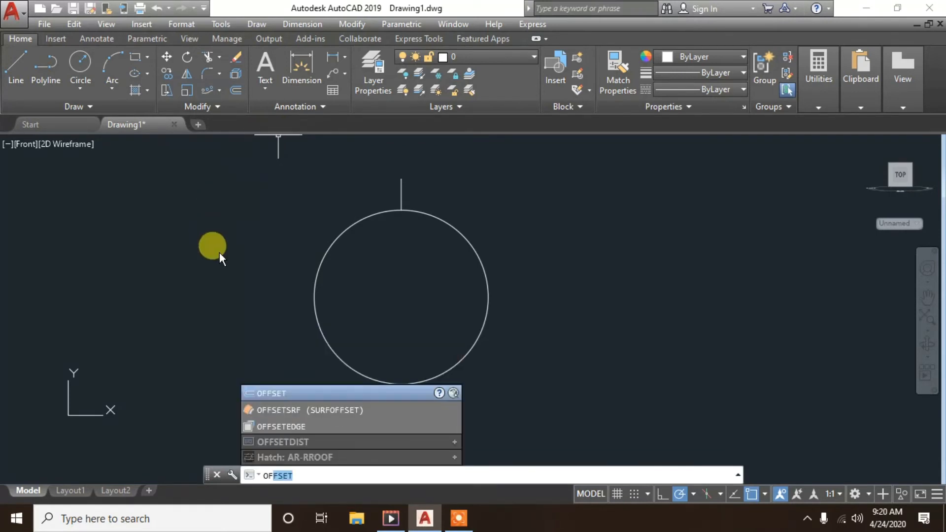
left_click(280, 393)
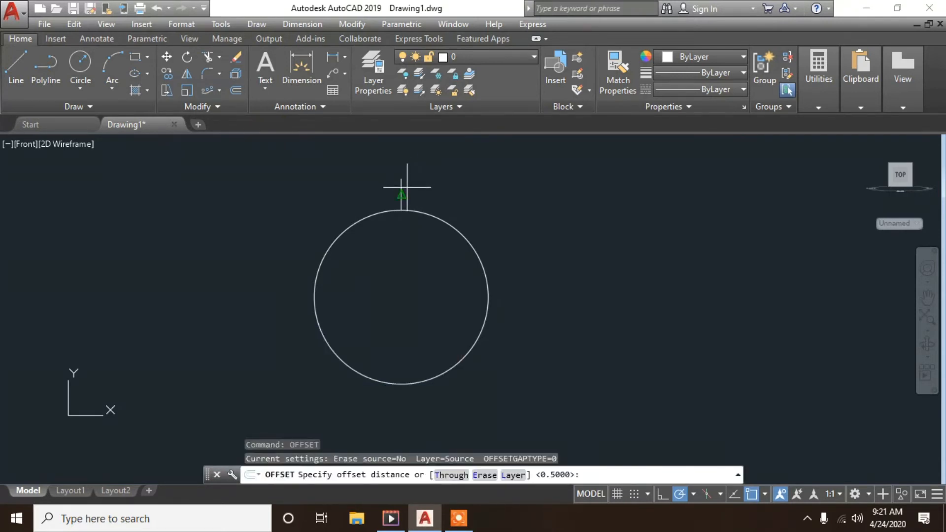
type(".")
key("Return")
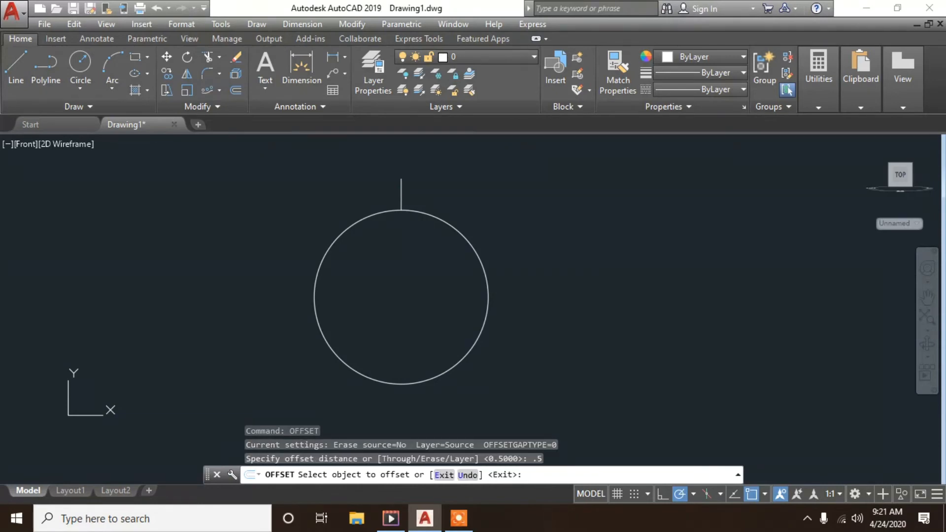
left_click(403, 194)
left_click(401, 191)
left_click(387, 193)
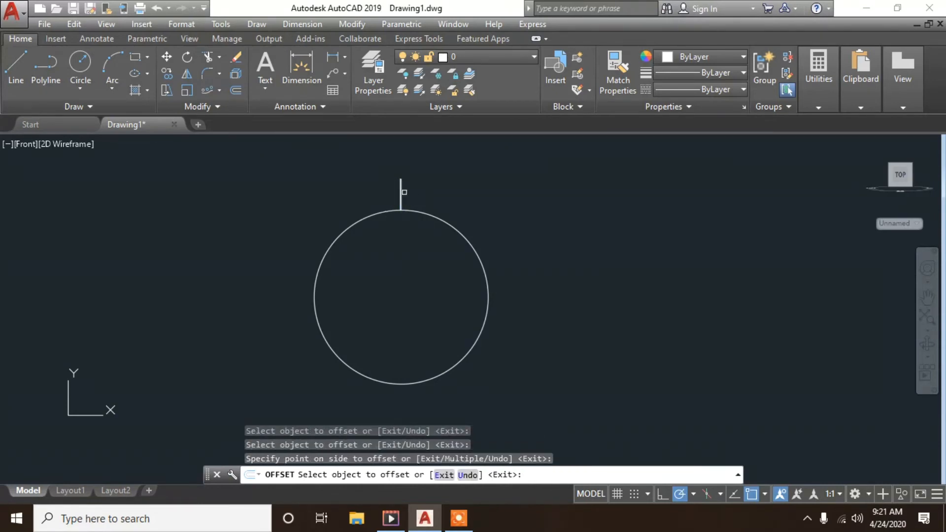
left_click(400, 192)
left_click(389, 192)
left_click(401, 191)
left_click(405, 189)
scroll(392, 192, "up", 6)
scroll(387, 191, "down", 6)
scroll(376, 195, "up", 4)
scroll(368, 198, "up", 6)
scroll(436, 218, "down", 8)
left_click(431, 194)
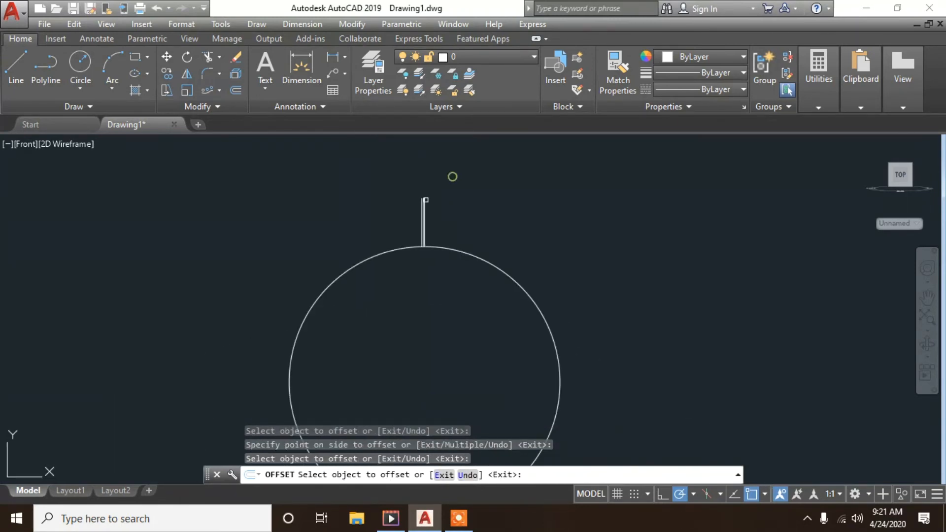
key("Escape")
key("Escape")
key("Escape")
Erase the two closely spaced offset lines on either side of the vertical line.
scroll(426, 202, "up", 10)
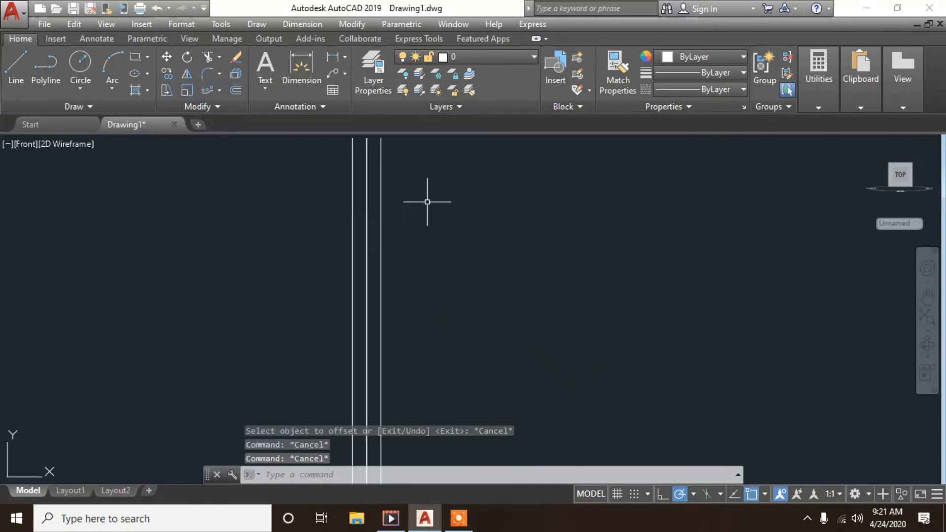
left_click(383, 207)
left_click(353, 207)
key("Delete")
scroll(422, 215, "down", 5)
scroll(422, 215, "down", 4)
Try offsetting the vertical line by 2 to both sides, and undo the offset.
type("u")
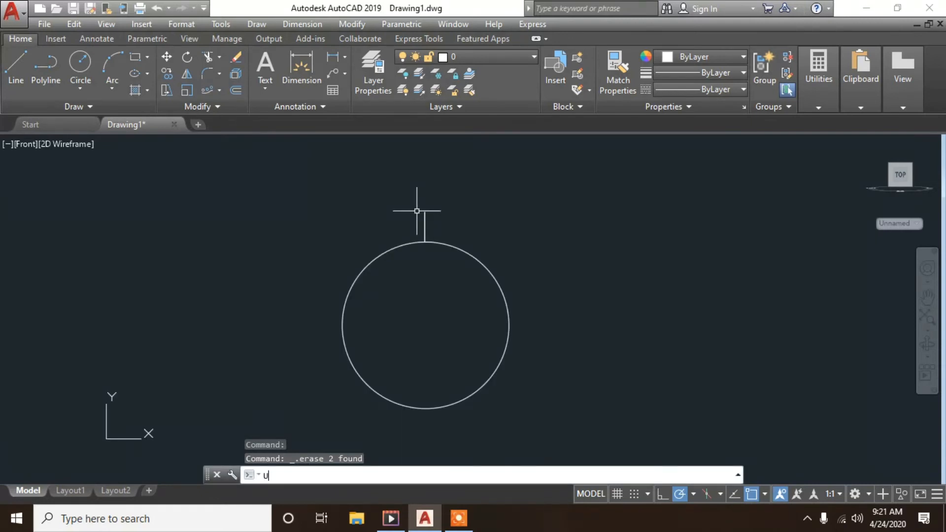
type("og")
key("BackSpace")
type("g")
key("BackSpace")
type("f")
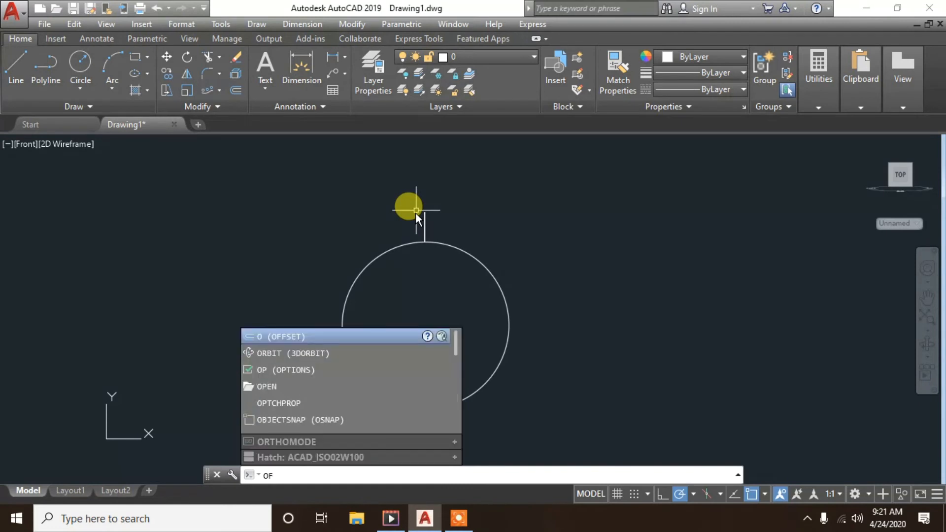
left_click(309, 395)
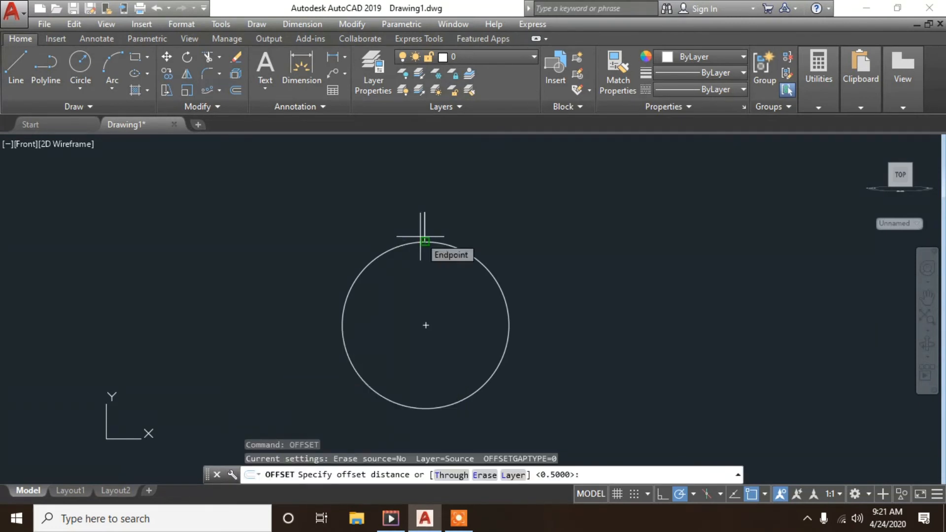
type("1.")
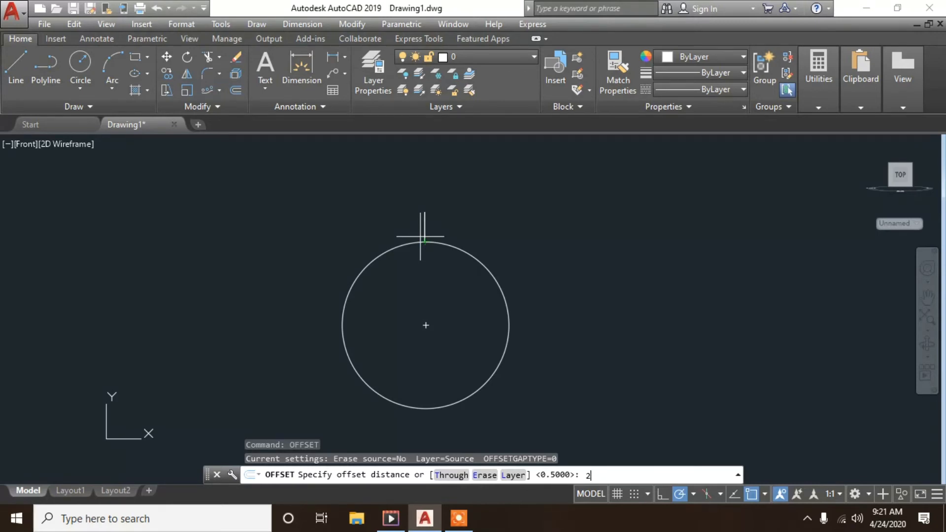
key("Return")
left_click(424, 218)
left_click(438, 221)
left_click(425, 223)
left_click(413, 219)
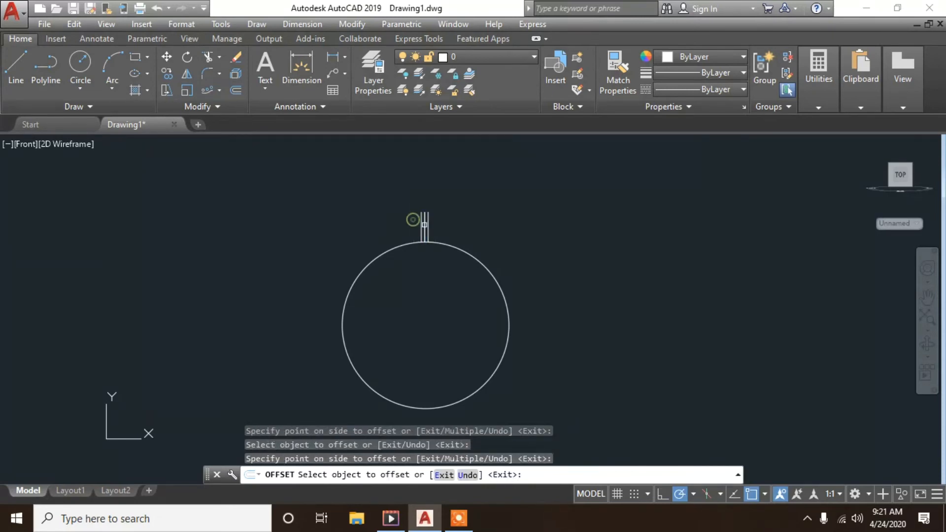
key("Escape")
key("ctrl+z")
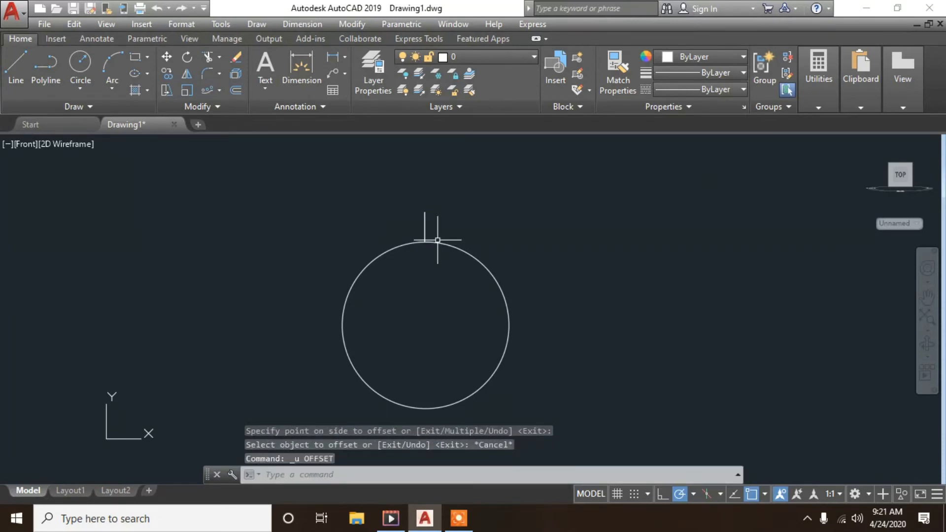
Offset the vertical line above the circle by 5 to both sides.
key("Escape")
type("of")
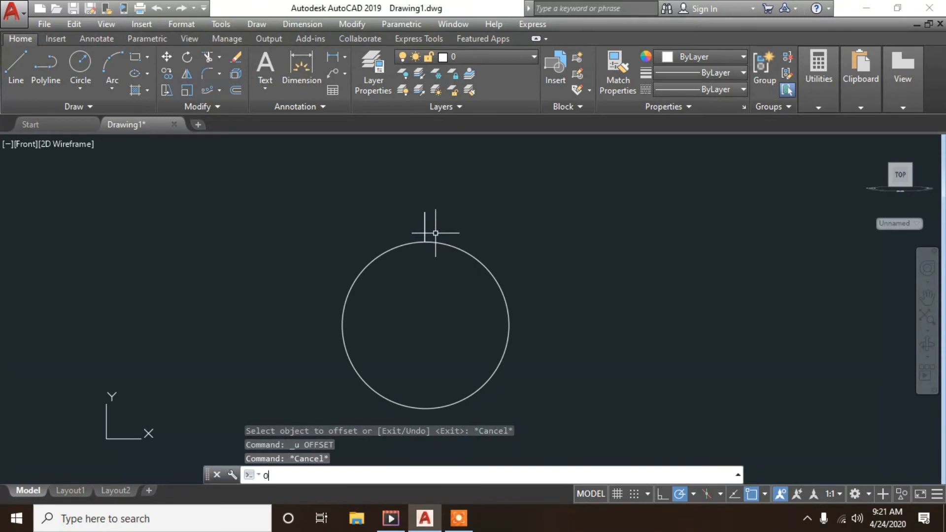
left_click(347, 393)
left_click(407, 337)
type("5")
key("Return")
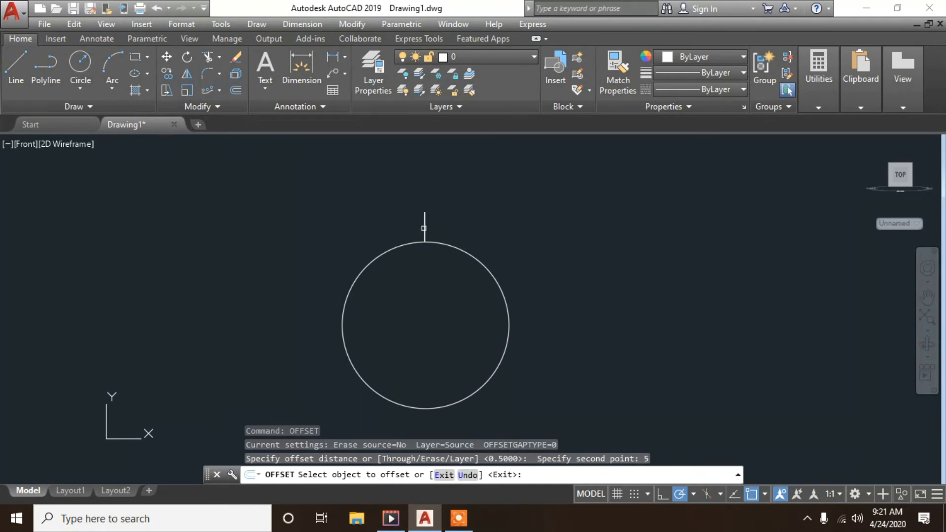
left_click(423, 228)
left_click(429, 222)
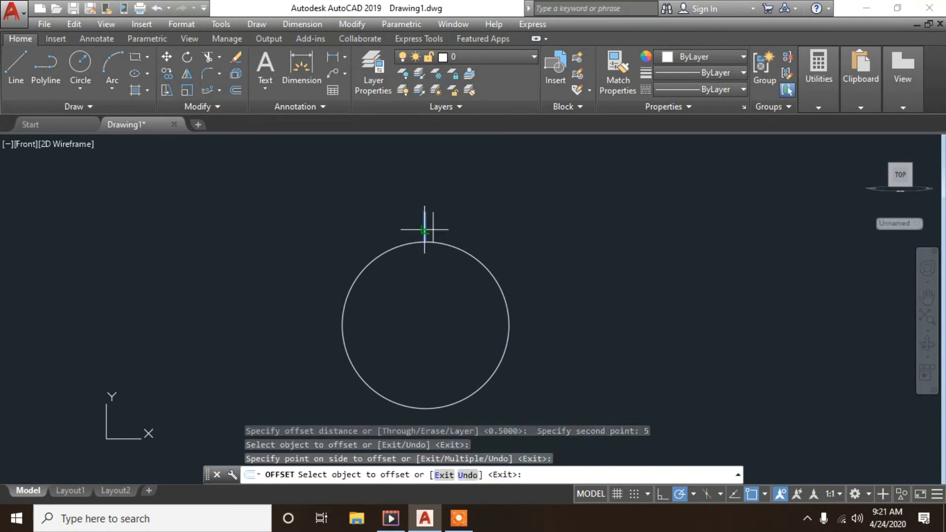
left_click(424, 230)
left_click(414, 225)
scroll(424, 226, "up", 2)
key("Escape")
key("Escape")
key("Escape")
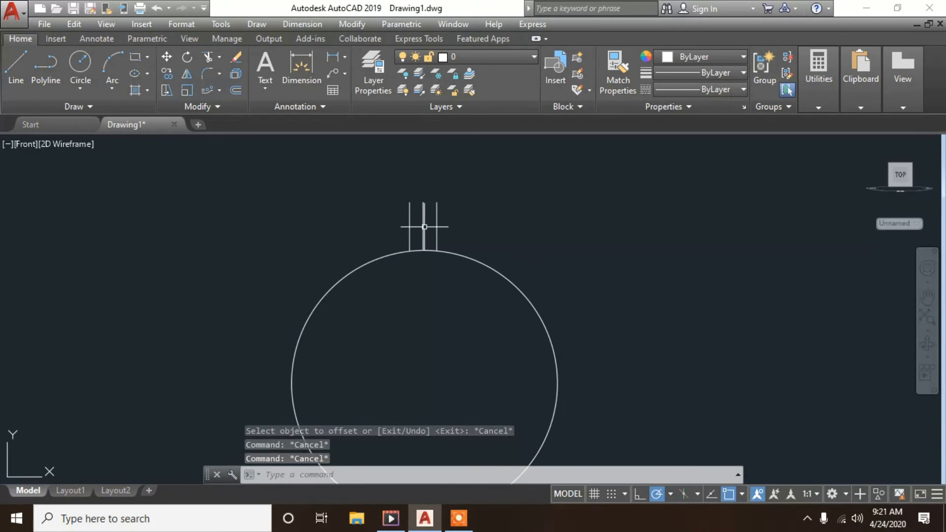
Erase the two overlapping middle vertical lines above the circle, between the outer offset lines.
left_click(424, 227)
key("Delete")
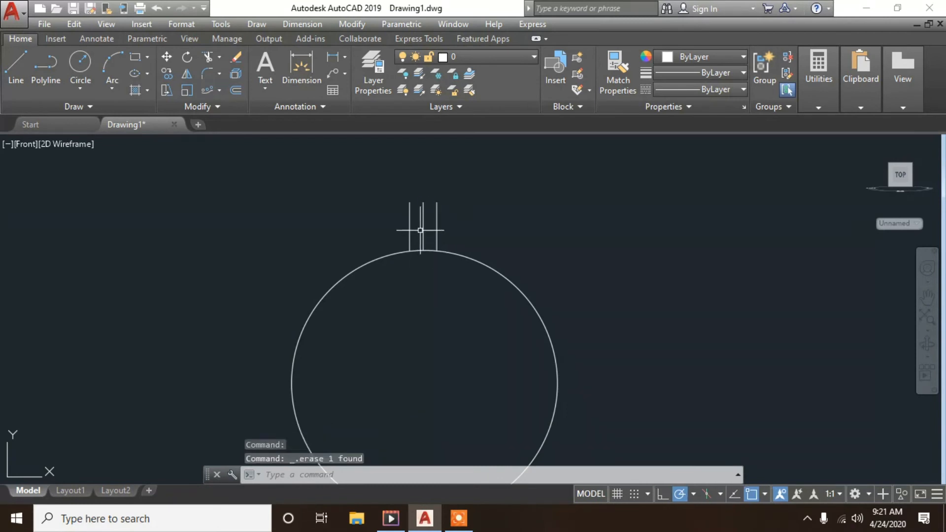
left_click(424, 230)
key("Delete")
Draw a line joining the upper endpoints of the two remaining vertical lines to close the tooth profile.
type("l")
key("Return")
scroll(412, 209, "up", 4)
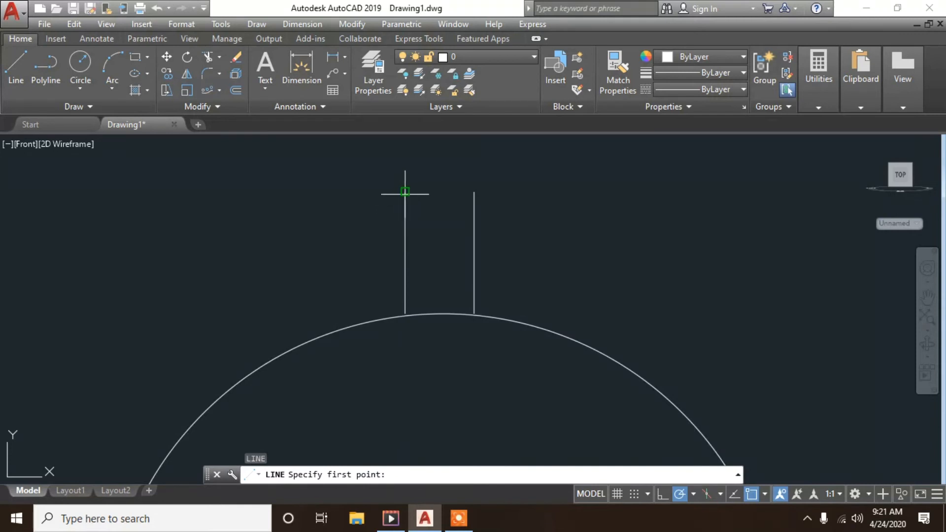
left_click(405, 191)
left_click(474, 193)
key("Escape")
scroll(486, 331, "up", 3)
scroll(496, 253, "down", 5)
scroll(494, 247, "up", 3)
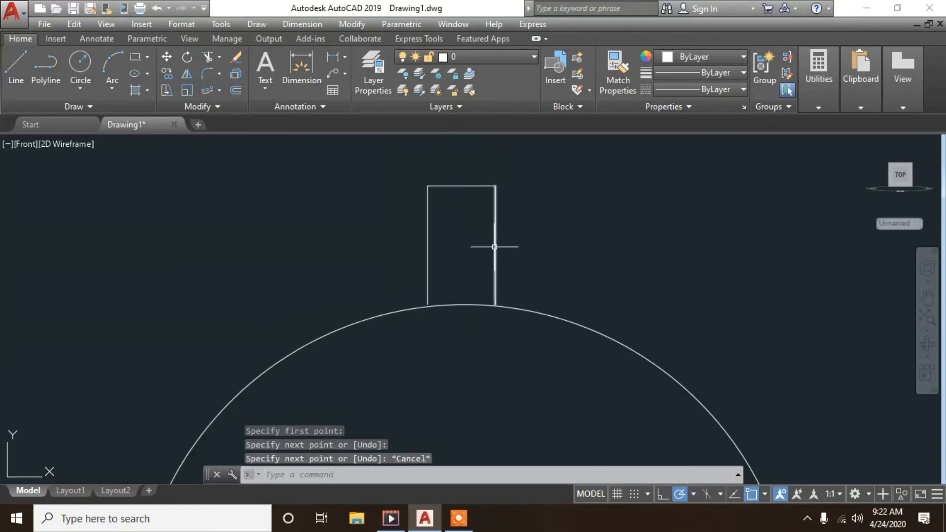
key("Escape")
key("Escape")
Extend the lower ends of both vertical tooth lines to meet the circle.
type("EXTERNALREFERENCES")
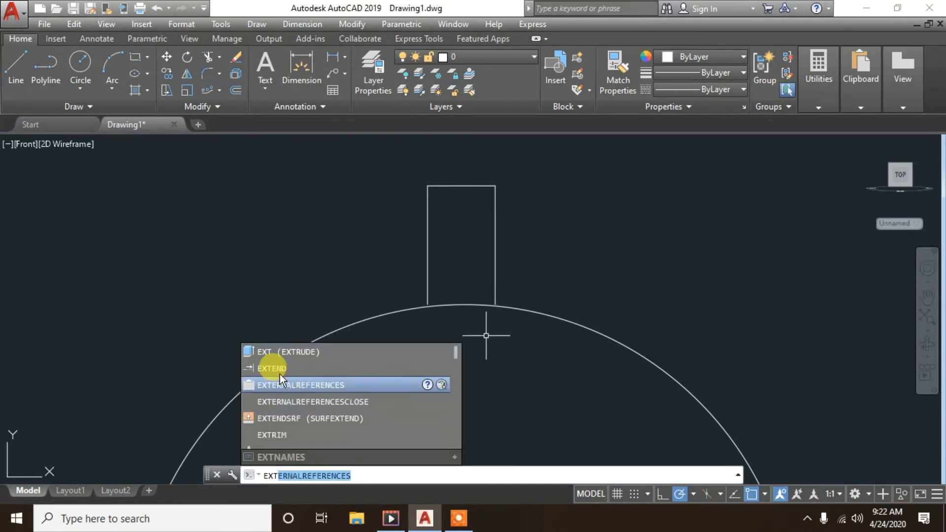
left_click(275, 367)
key("Return")
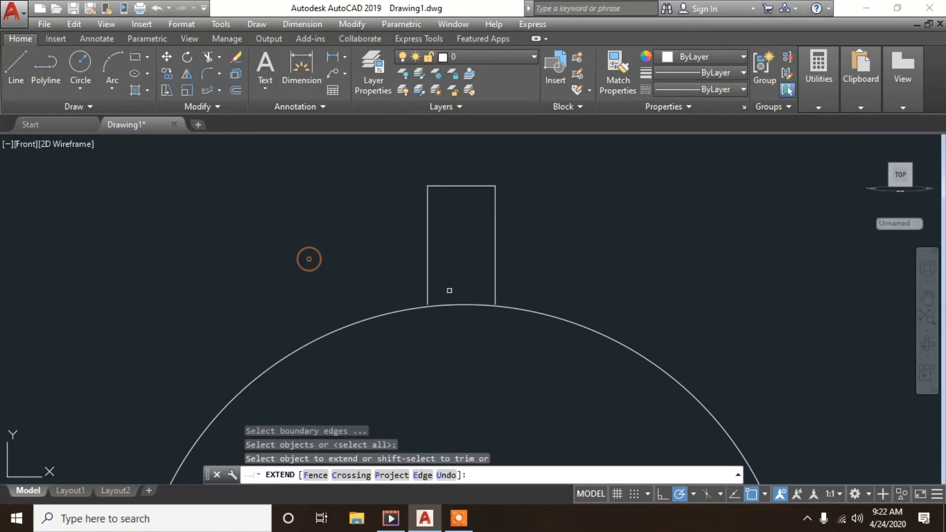
scroll(492, 291, "up", 3)
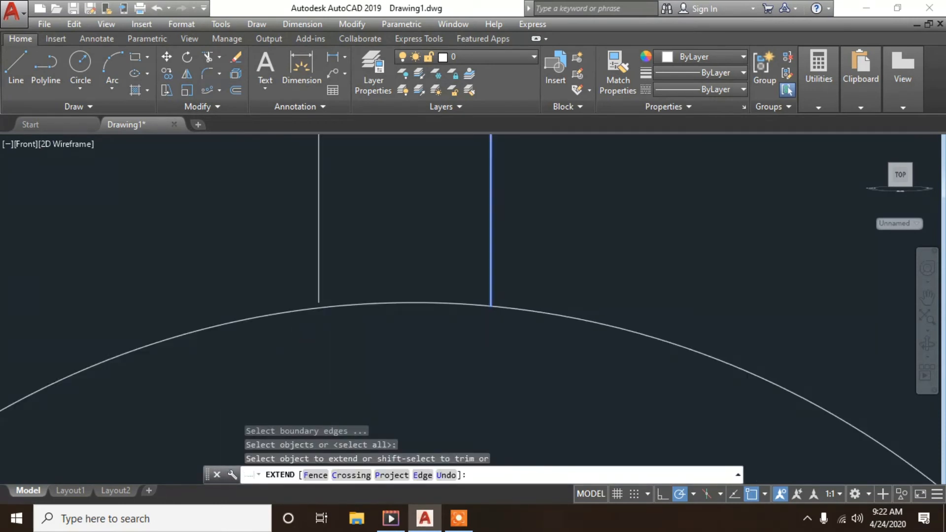
left_click(487, 290)
scroll(269, 288, "up", 4)
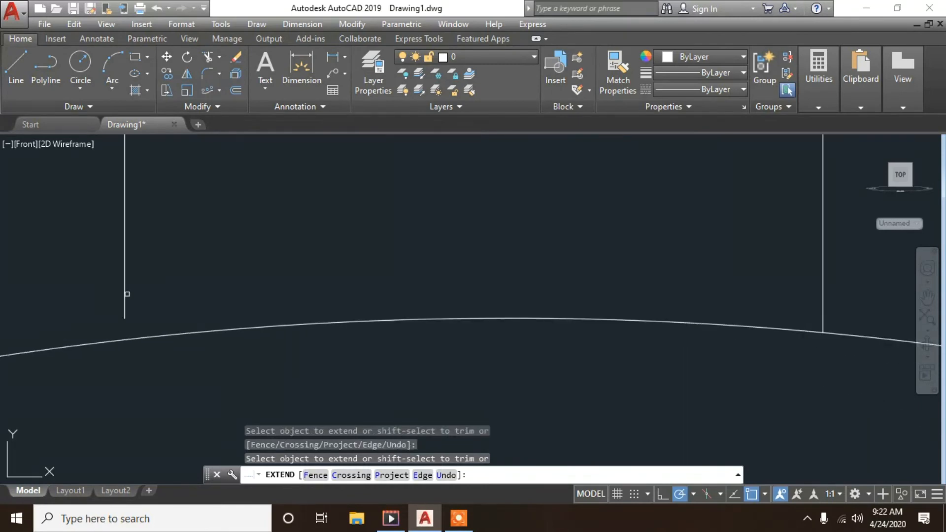
left_click(127, 294)
scroll(601, 254, "down", 10)
scroll(640, 259, "down", 4)
scroll(655, 262, "up", 4)
key("Escape")
Trim away the circle's arc between the two vertical lines of the tooth.
type("TR")
key("Return")
right_click(575, 228)
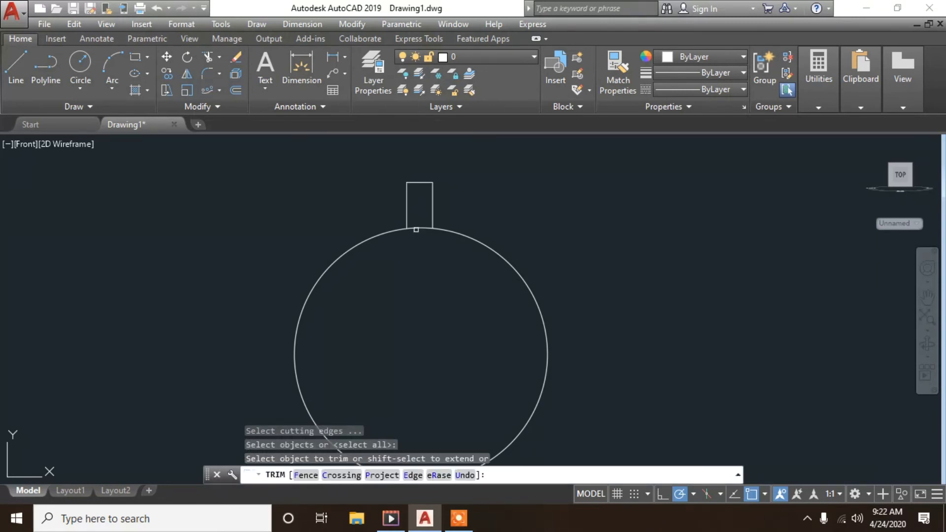
left_click(416, 228)
scroll(487, 212, "down", 5)
scroll(384, 259, "up", 3)
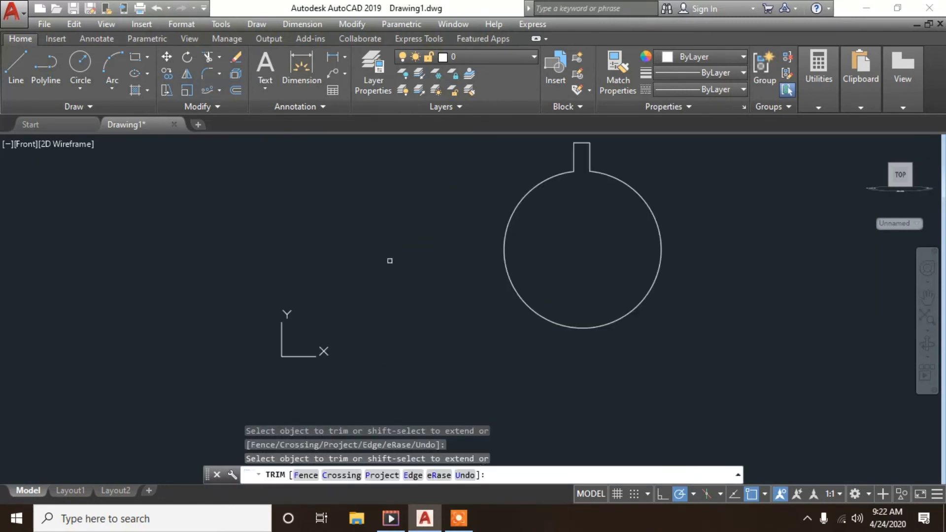
scroll(397, 312, "down", 4)
scroll(492, 281, "up", 2)
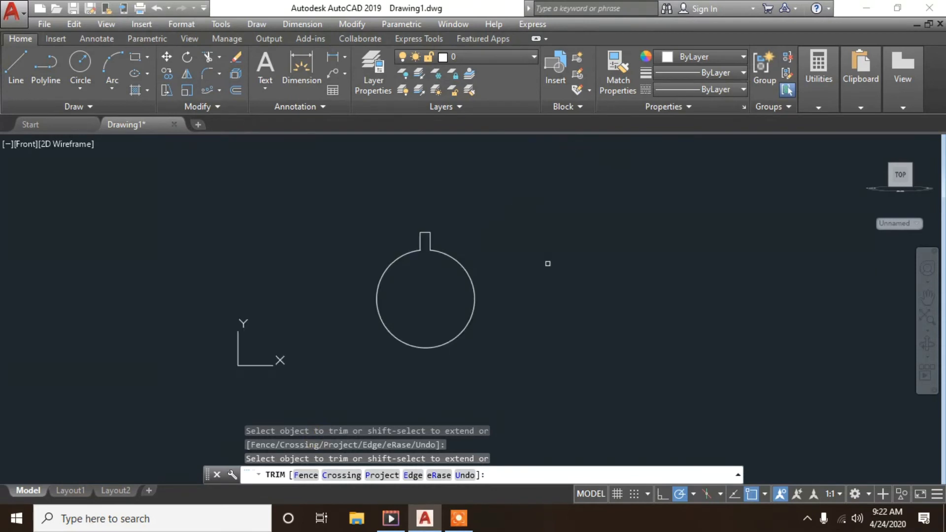
scroll(347, 279, "up", 2)
key("Escape")
key("Escape")
key("Escape")
key("Escape")
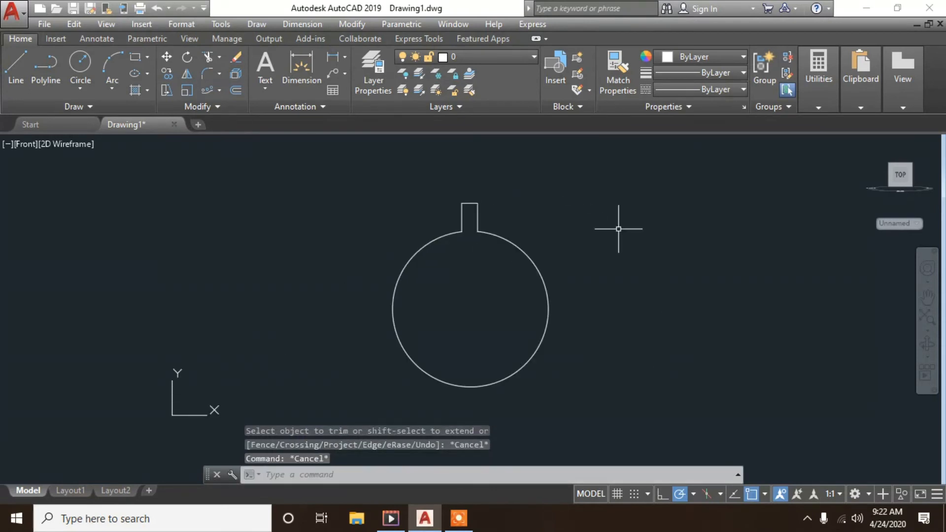
Create a polar array of the three tooth lines about the circle's centre.
left_click(219, 90)
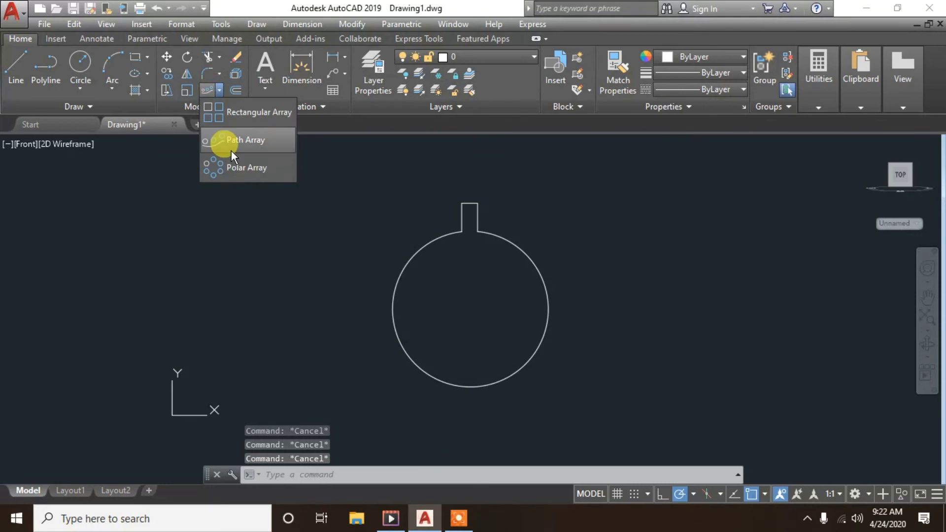
left_click(249, 170)
scroll(530, 231, "up", 2)
left_click(467, 175)
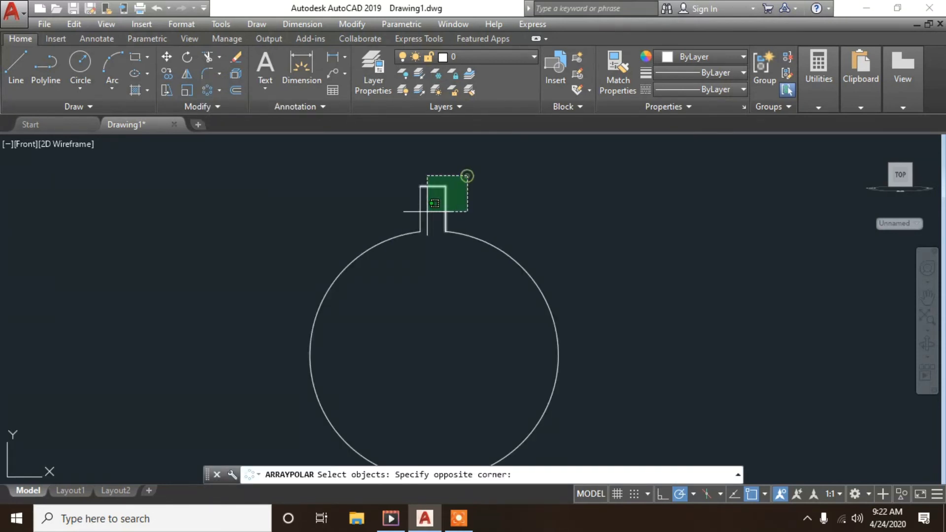
left_click(399, 231)
scroll(526, 183, "down", 2)
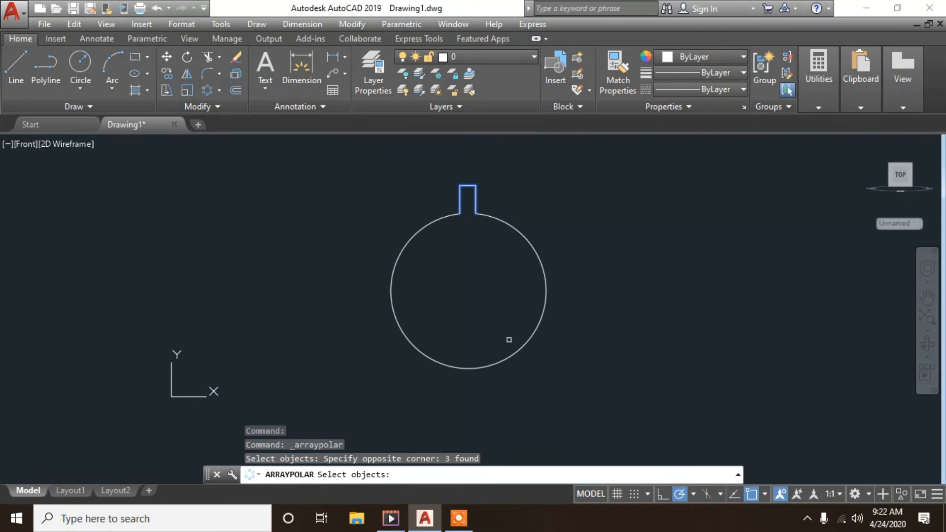
key("Return")
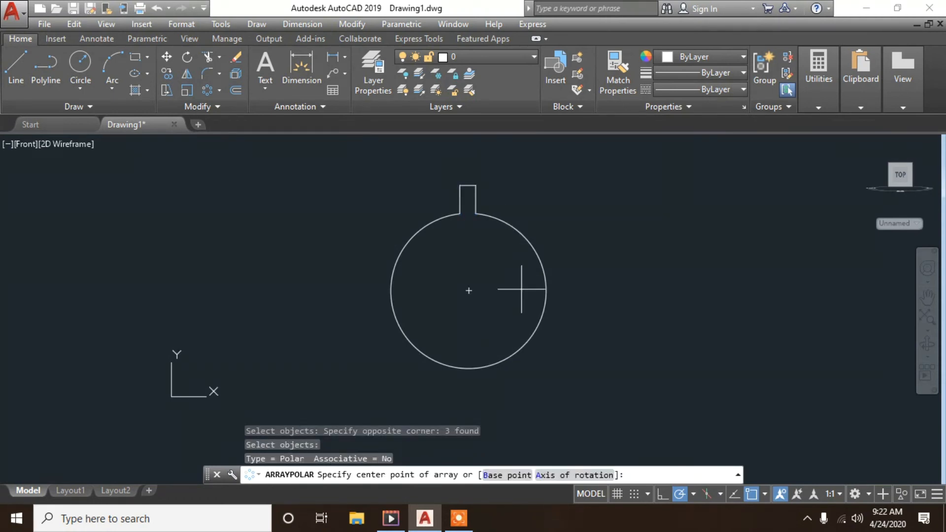
left_click(469, 291)
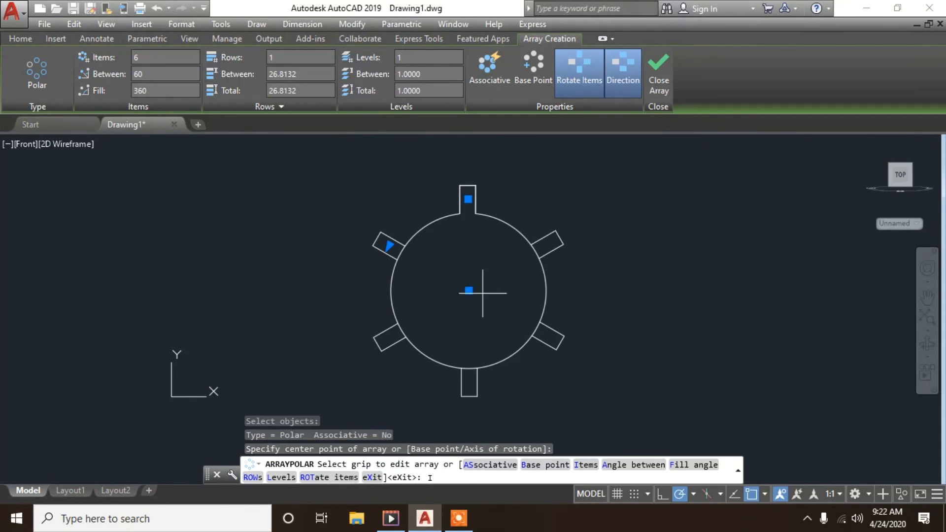
Set the polar array's number of items to 12 and finish the array.
key("Return")
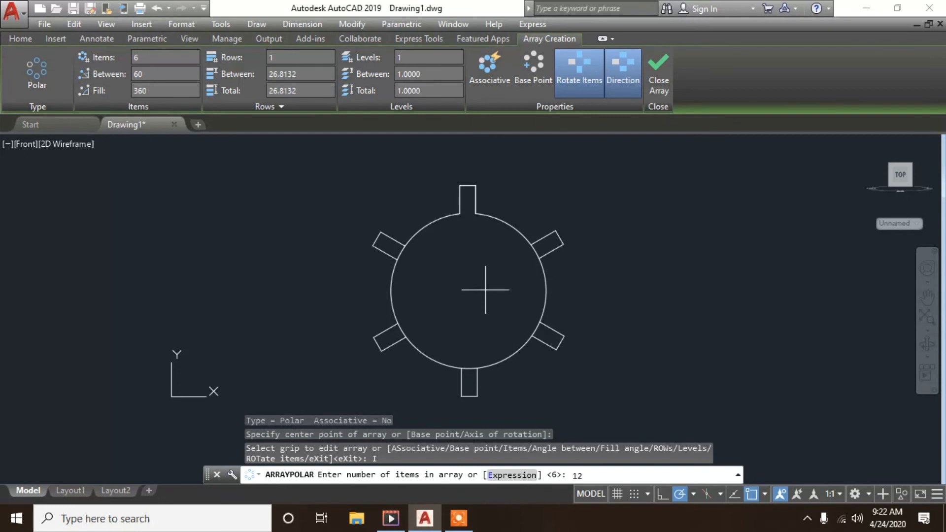
key("Return")
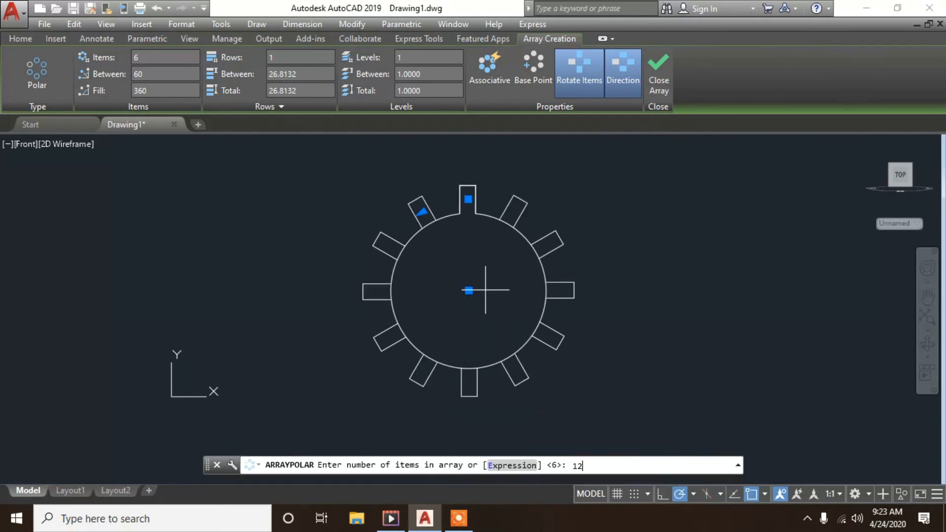
key("Return")
key("Escape")
key("Escape")
key("Escape")
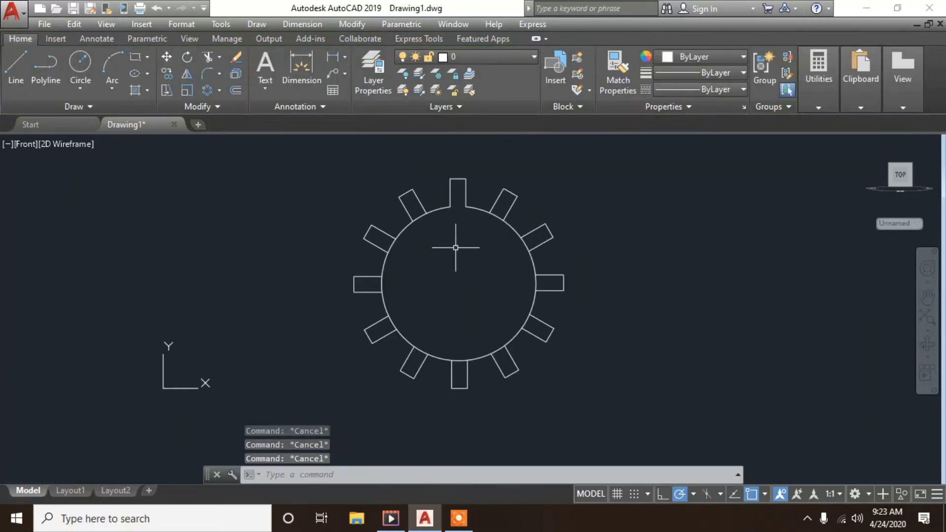
Trim the circle's arcs inside the four teeth on the left side of the gear.
scroll(422, 236, "up", 4)
scroll(433, 238, "down", 6)
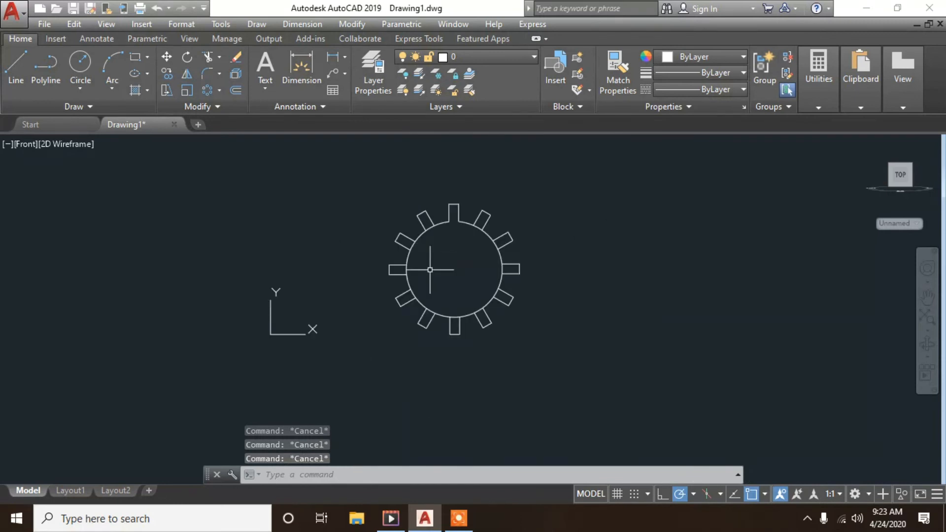
type("tr")
key("Return")
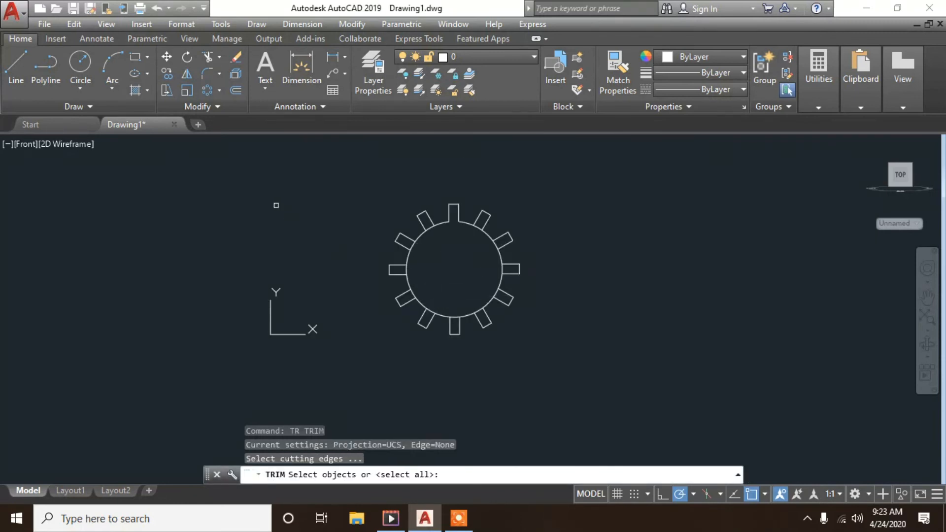
right_click(256, 172)
left_click(421, 225)
scroll(423, 225, "up", 4)
left_click_drag(449, 242, 440, 232)
left_click(436, 228)
left_click(441, 238)
left_click(404, 263)
left_click(385, 268)
left_click(396, 278)
left_click(374, 340)
left_click(397, 340)
left_click(385, 405)
left_click(400, 397)
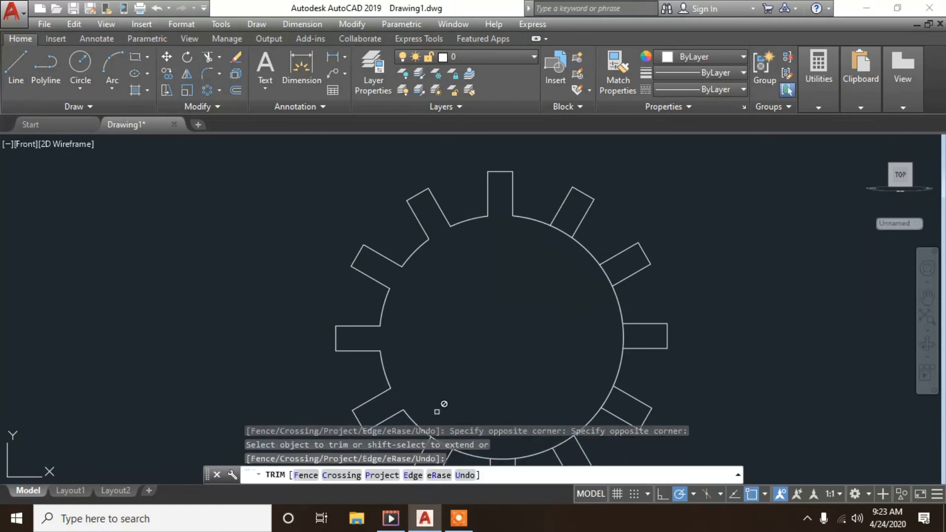
Trim the circle's arcs inside the four teeth on the right side of the gear.
scroll(466, 334, "down", 2)
scroll(527, 267, "up", 5)
left_click(523, 259)
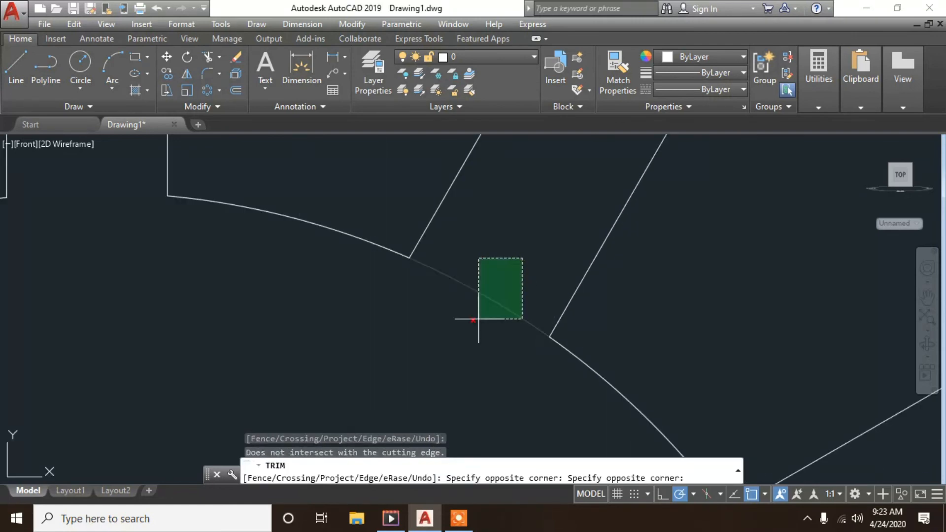
left_click(477, 320)
scroll(468, 324, "down", 2)
left_click(593, 405)
scroll(549, 331, "down", 8)
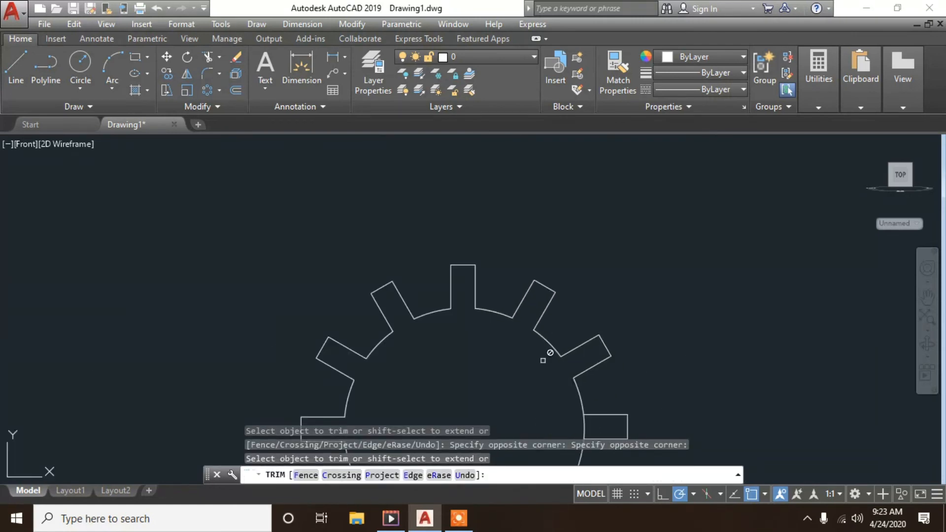
scroll(567, 359, "up", 4)
scroll(567, 359, "up", 4)
left_click(571, 279)
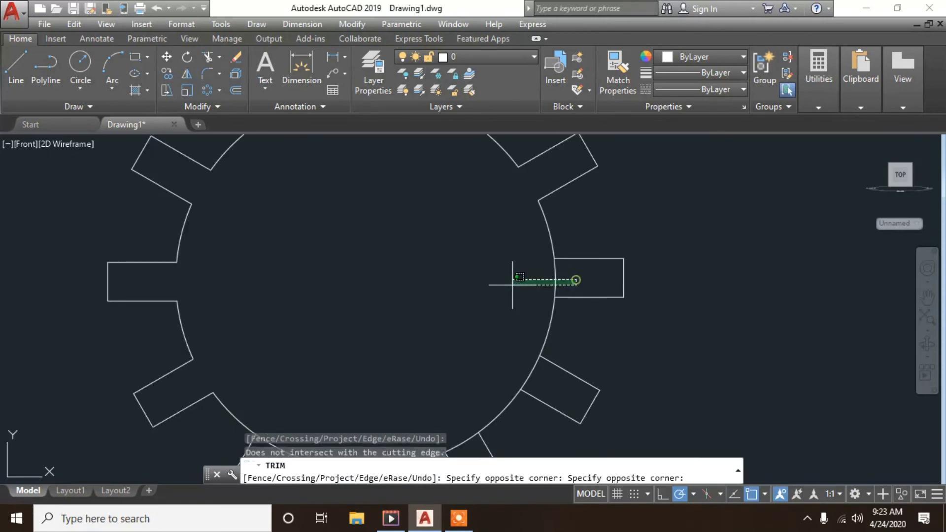
left_click(544, 283)
left_click(559, 375)
left_click(552, 383)
Trim the circle's arcs inside the three lowest teeth of the gear.
scroll(521, 352, "down", 6)
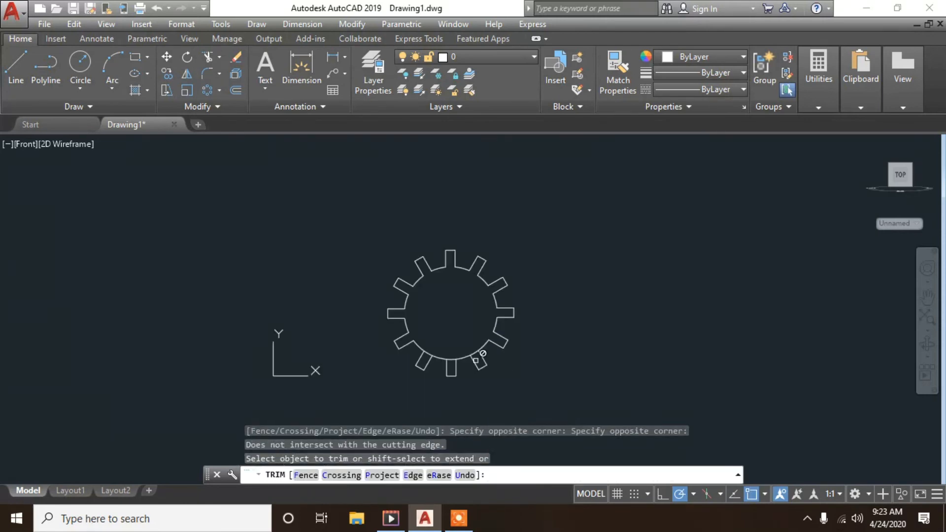
scroll(482, 343, "up", 8)
left_click(482, 343)
left_click(422, 269)
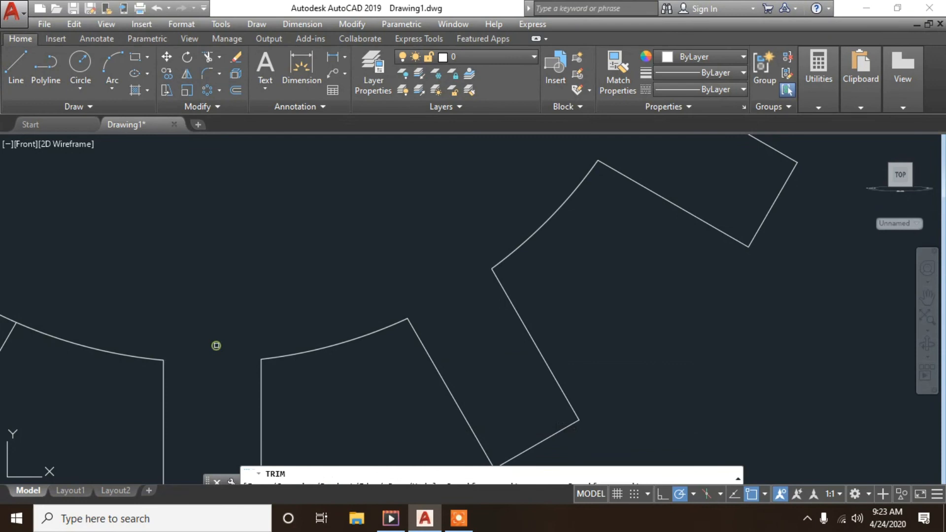
scroll(496, 287, "down", 4)
scroll(252, 293, "up", 1)
left_click(291, 310)
left_click(320, 290)
scroll(362, 251, "down", 6)
scroll(316, 215, "up", 6)
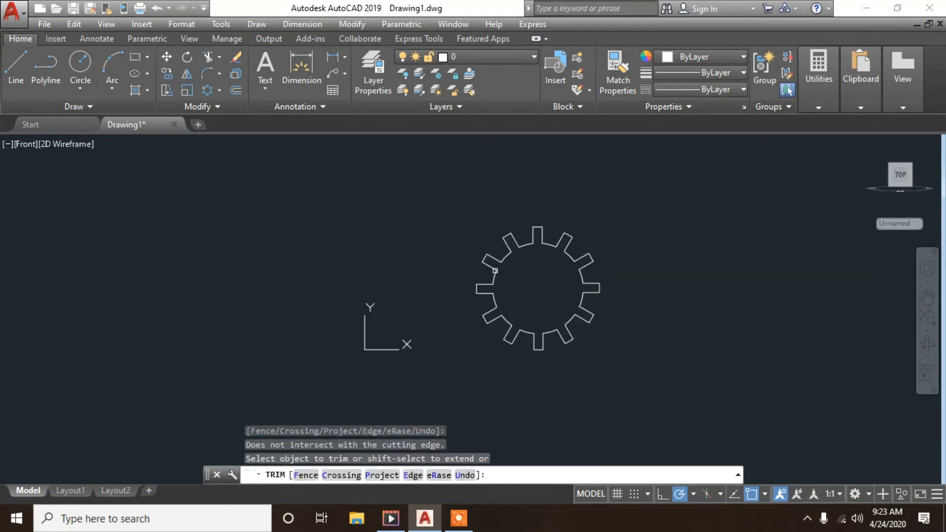
scroll(509, 247, "down", 2)
scroll(500, 237, "up", 1)
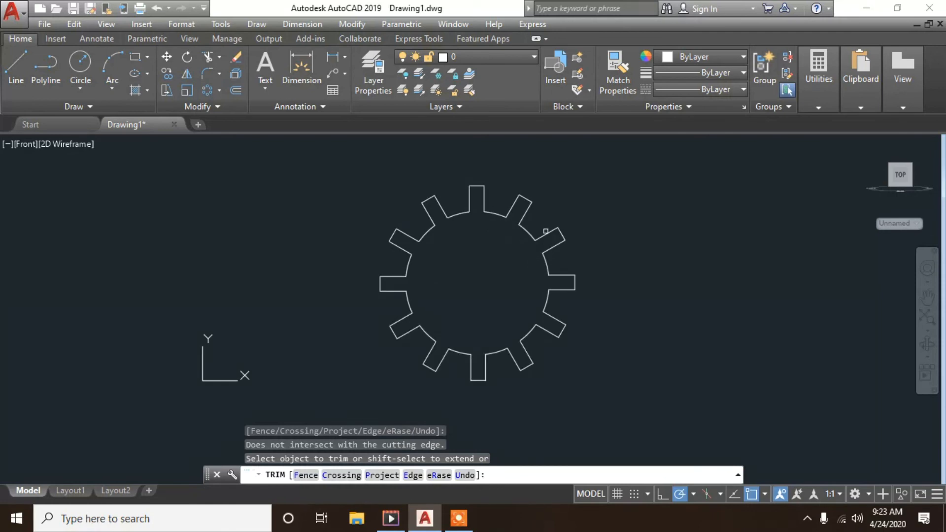
key("Escape")
Draw a circle of radius about 38.9 inside the gear, centred on the gear's centre.
type("c")
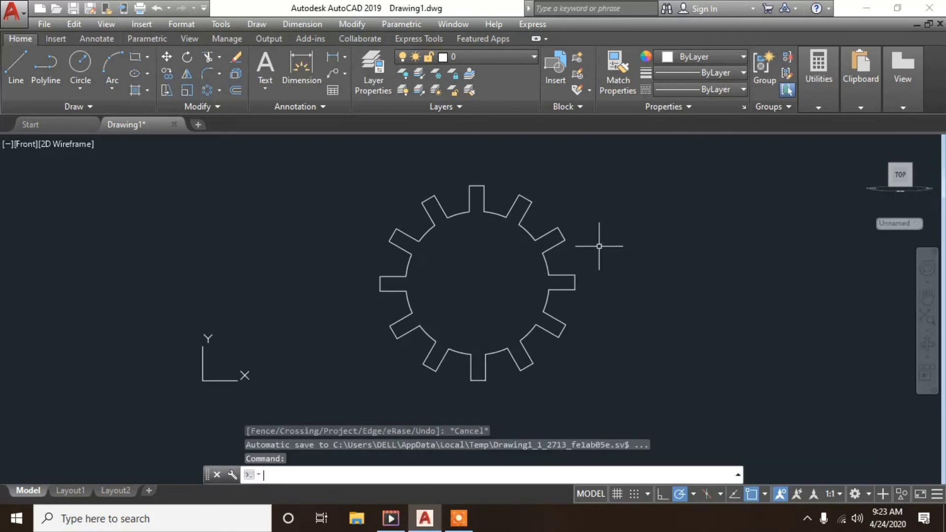
key("Return")
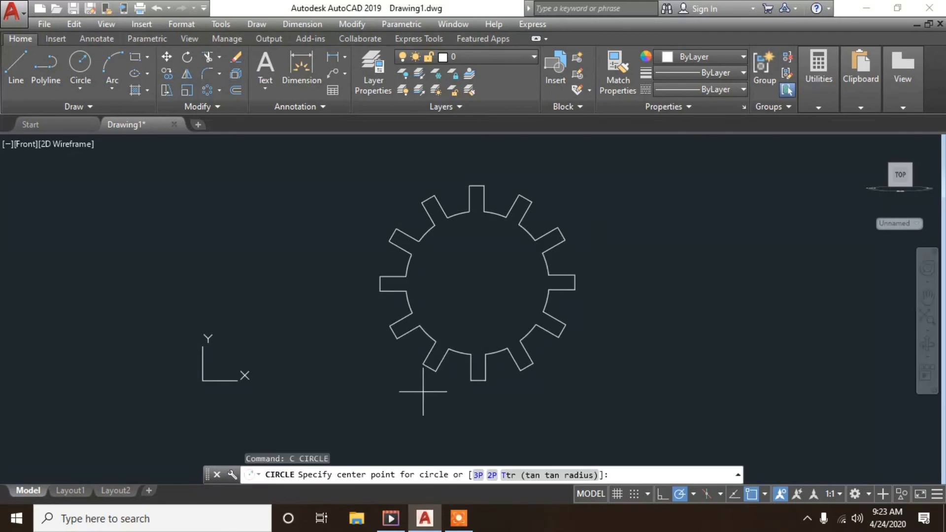
left_click(478, 283)
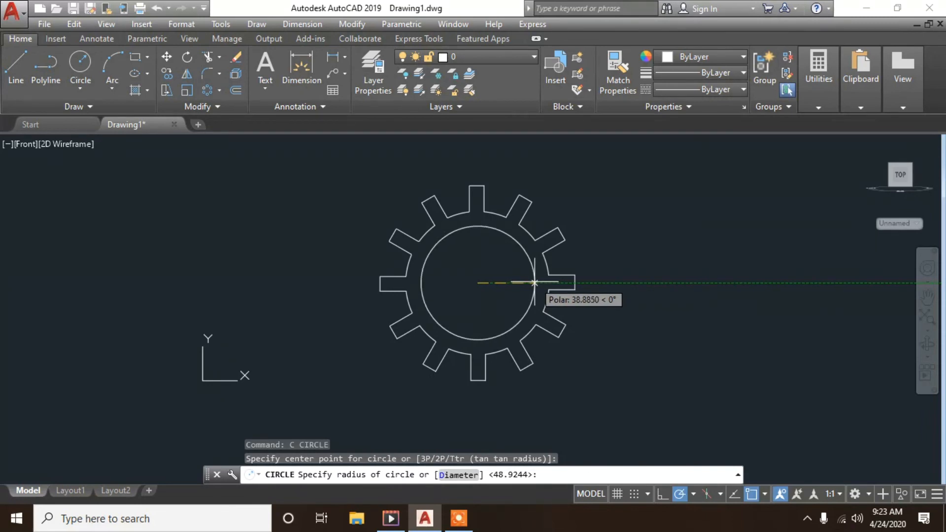
left_click(533, 283)
key("Escape")
key("Escape")
scroll(601, 249, "down", 3)
scroll(604, 253, "up", 2)
scroll(379, 268, "up", 3)
scroll(344, 273, "down", 4)
scroll(344, 273, "up", 5)
scroll(348, 264, "down", 4)
scroll(380, 274, "up", 3)
scroll(371, 271, "down", 2)
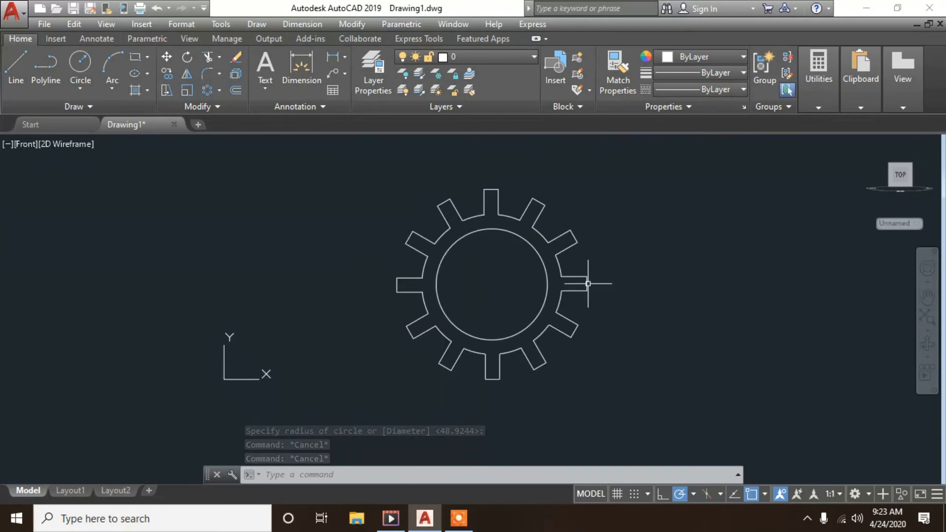